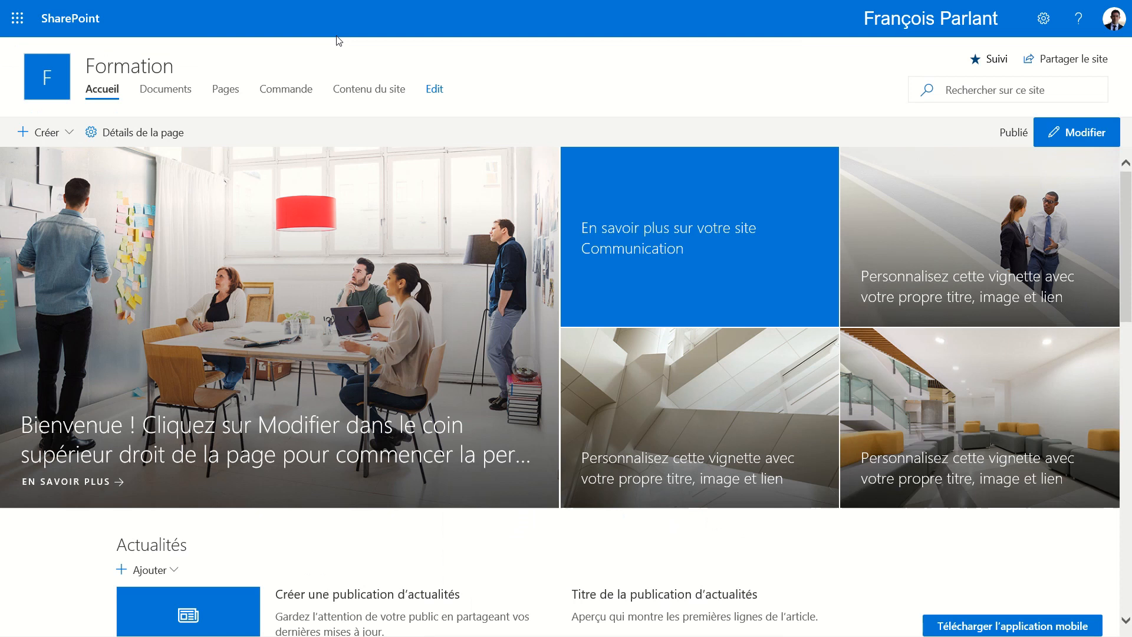
Step: Look through the column types that can be added to the Commande list
click(48, 137)
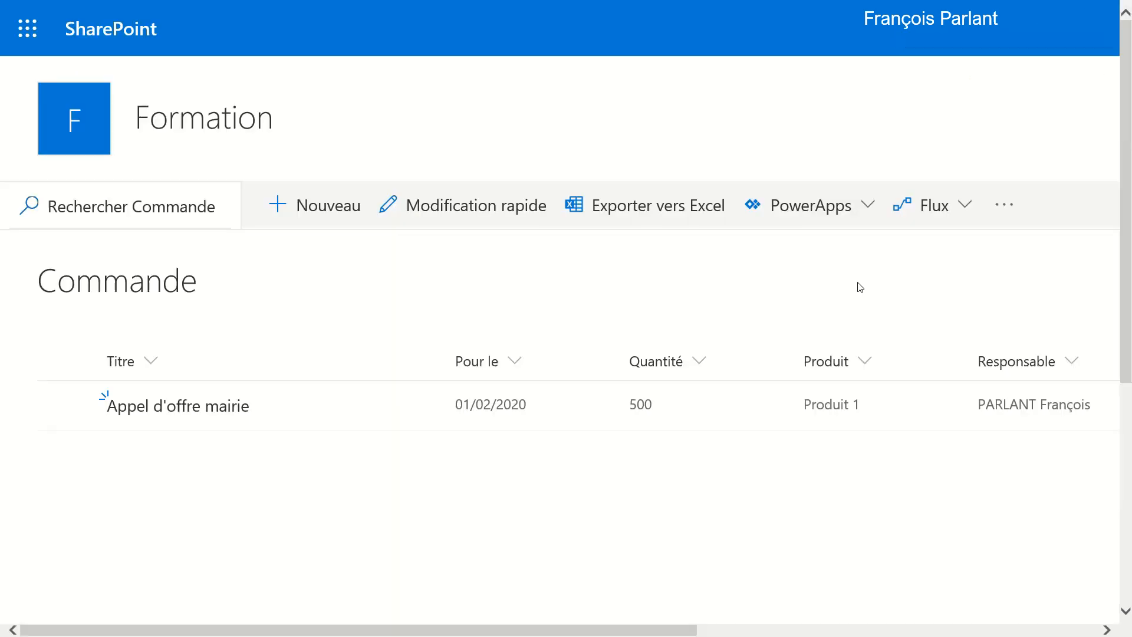
scroll(861, 287, right, 10)
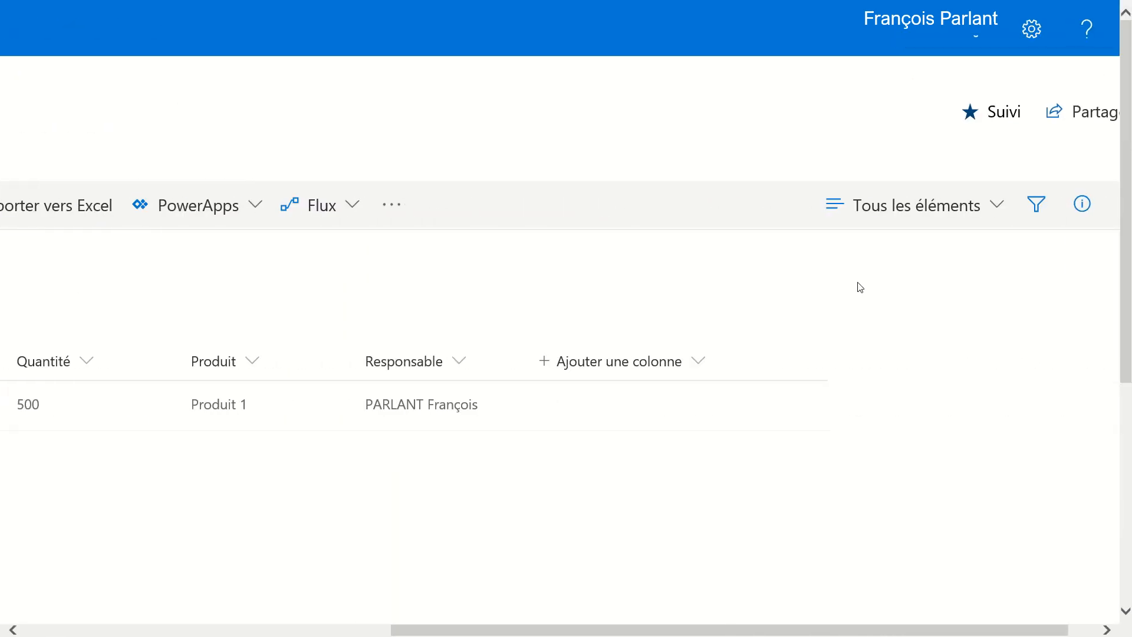
click(699, 363)
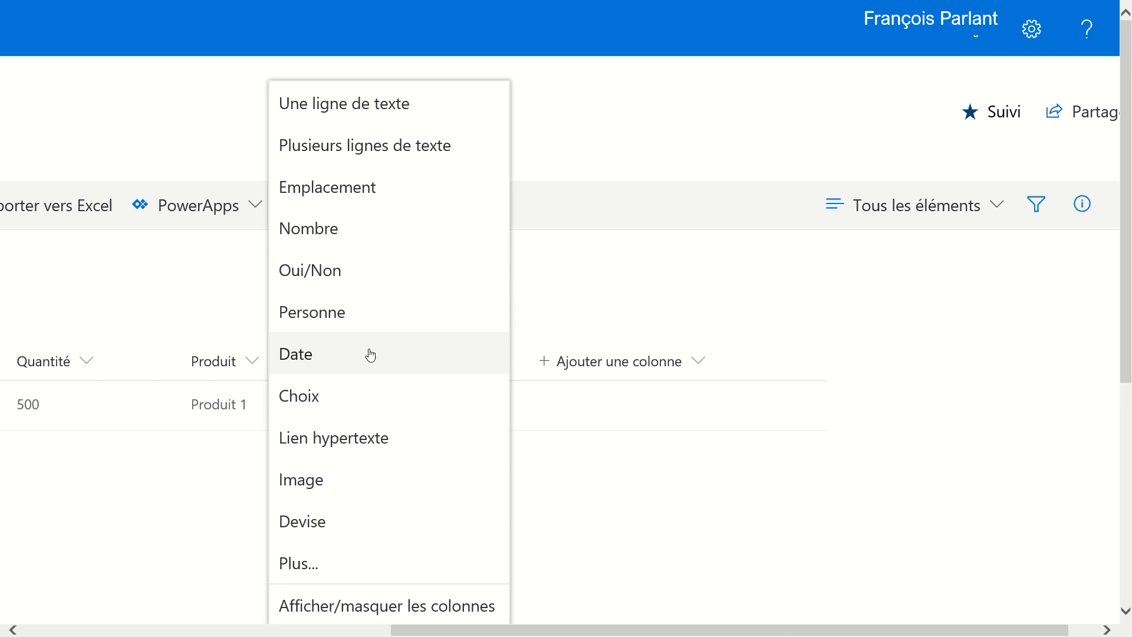
click(31, 210)
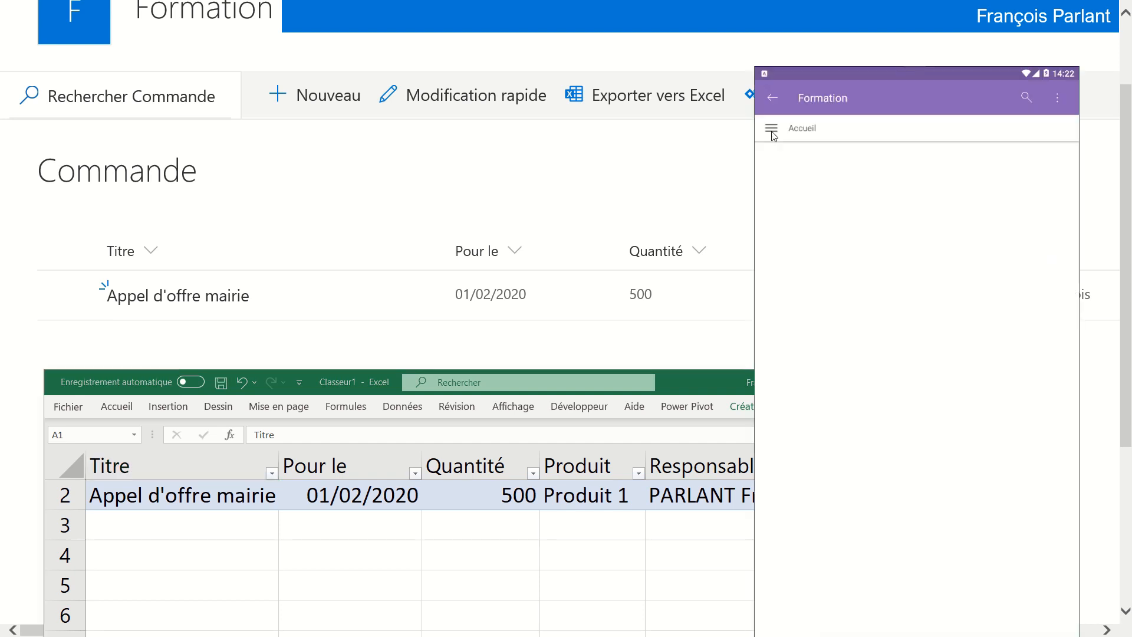
Step: In the SharePoint mobile app, open the Formation site's Commande list and examine the details of the "Appel d'offre mairie" item
click(771, 131)
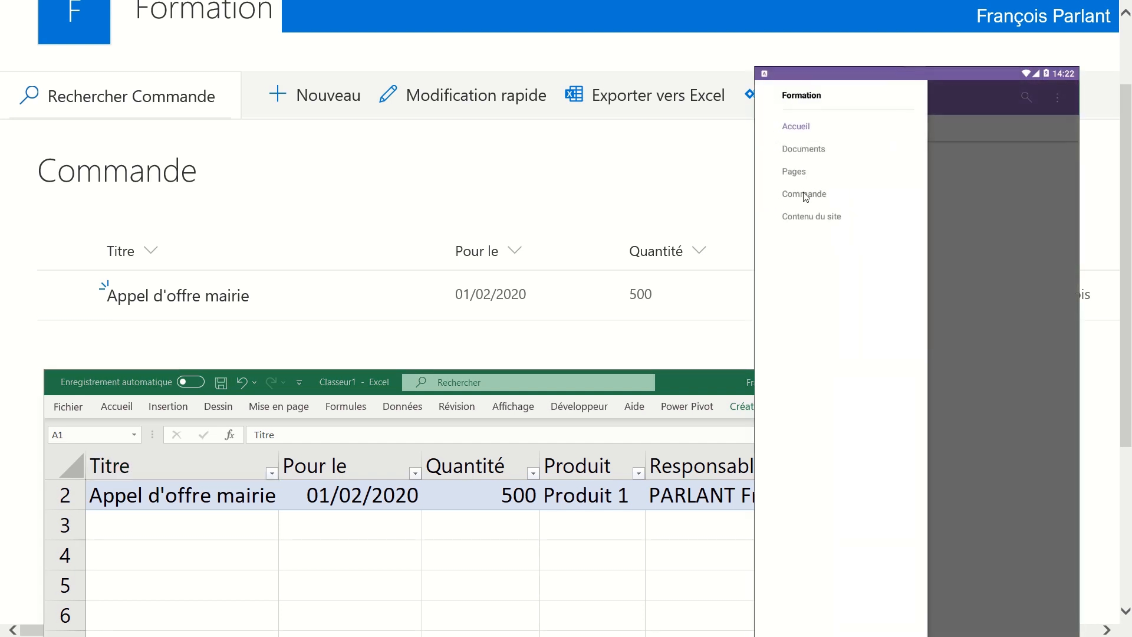
click(804, 194)
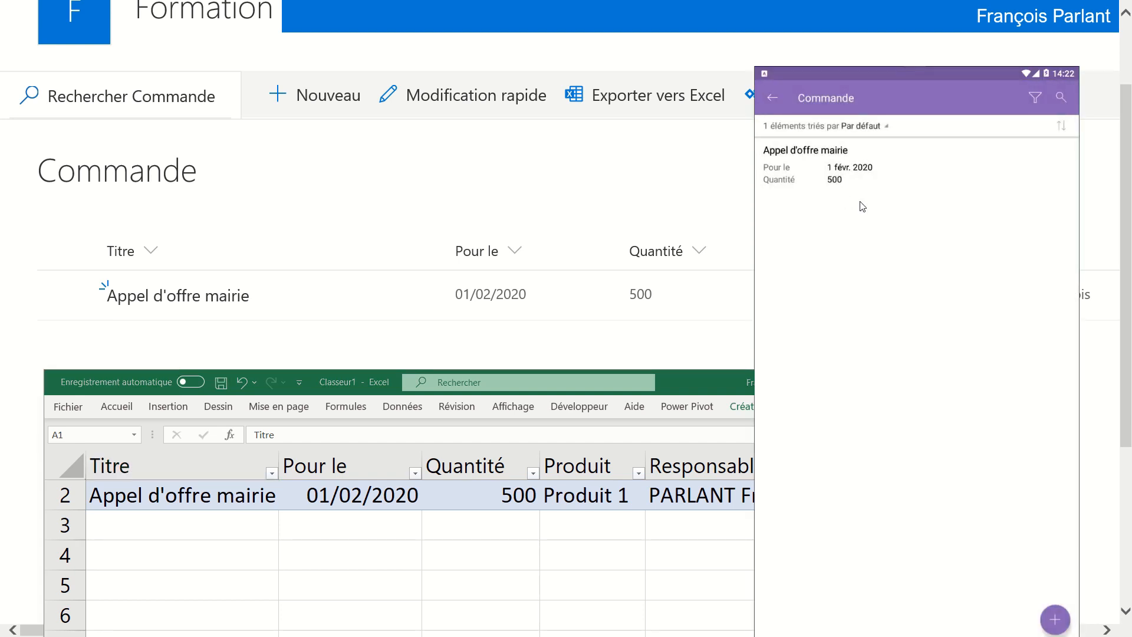
click(816, 155)
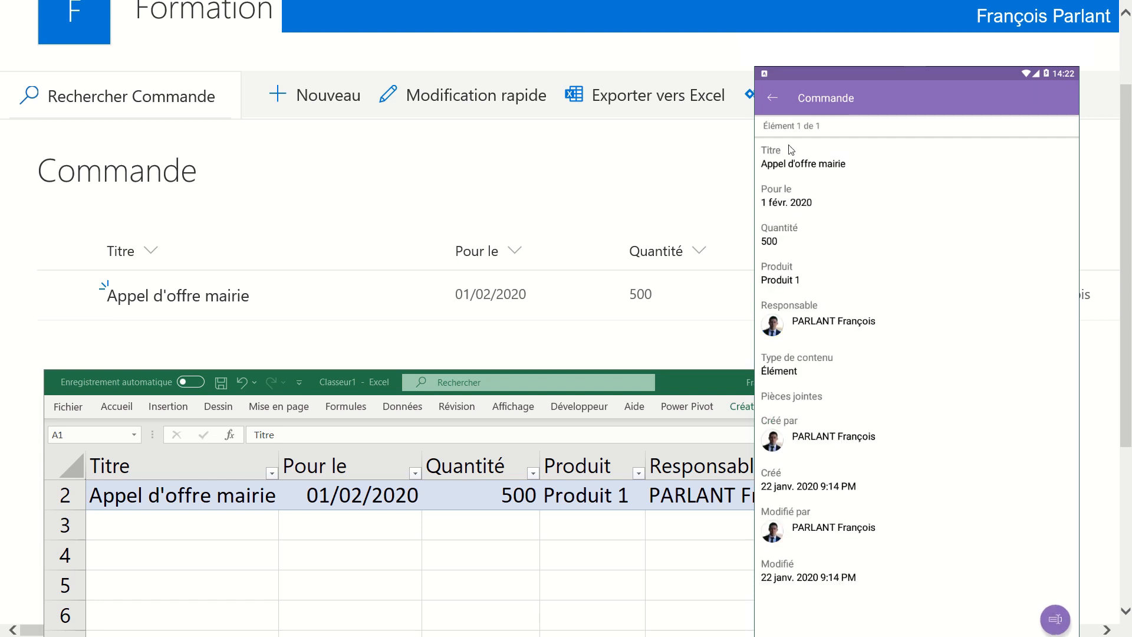
click(773, 98)
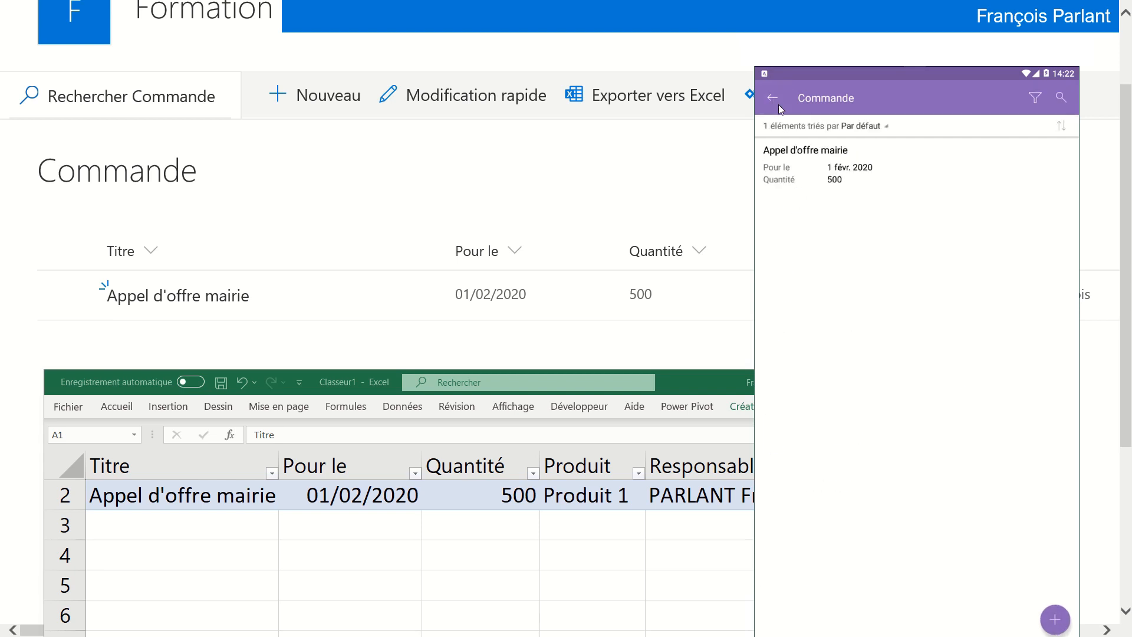
Step: Start a new item in the mobile app's Commande list with the title "office 365"
click(1055, 619)
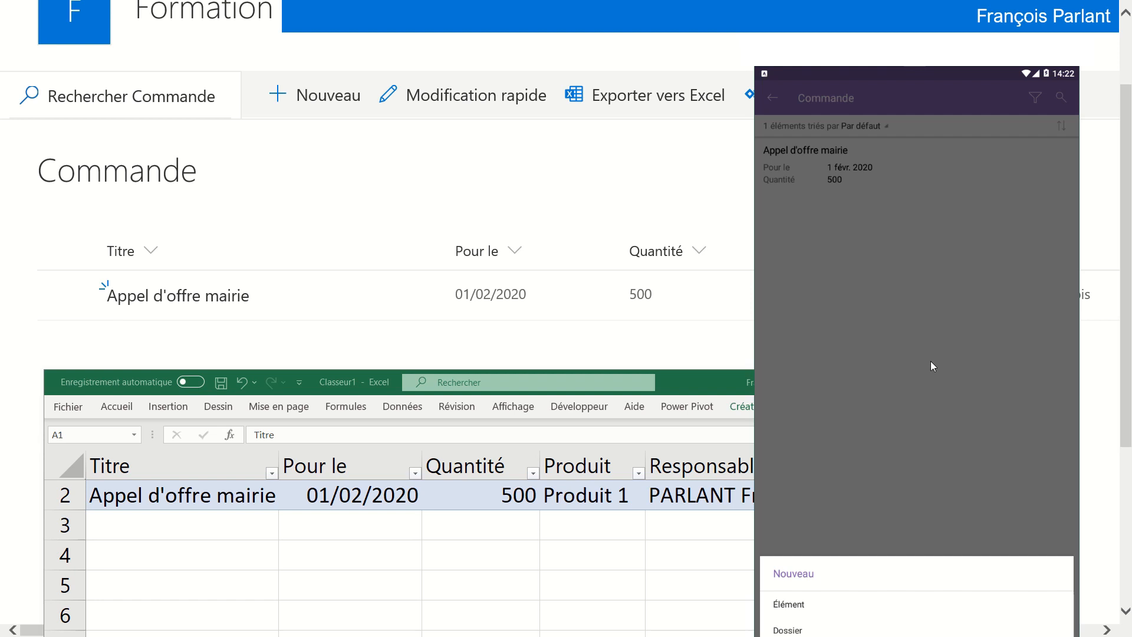
click(803, 606)
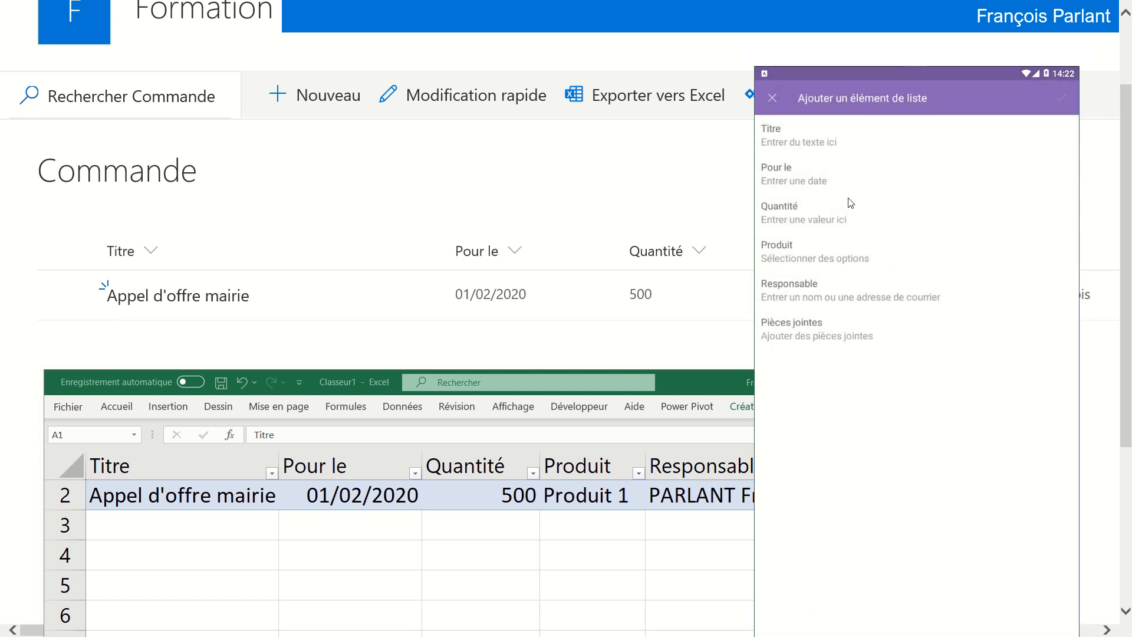
click(819, 151)
text(of)
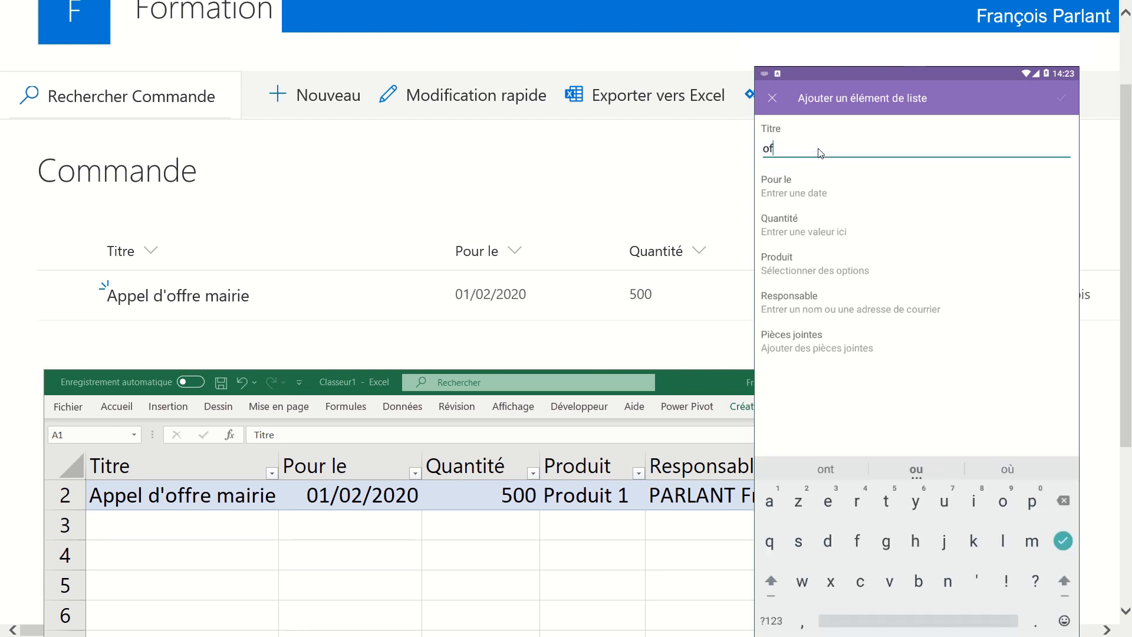
text(fice 365)
Step: Set the new item's "Pour le" date to 26 January 2020 and its quantity to 250
click(818, 195)
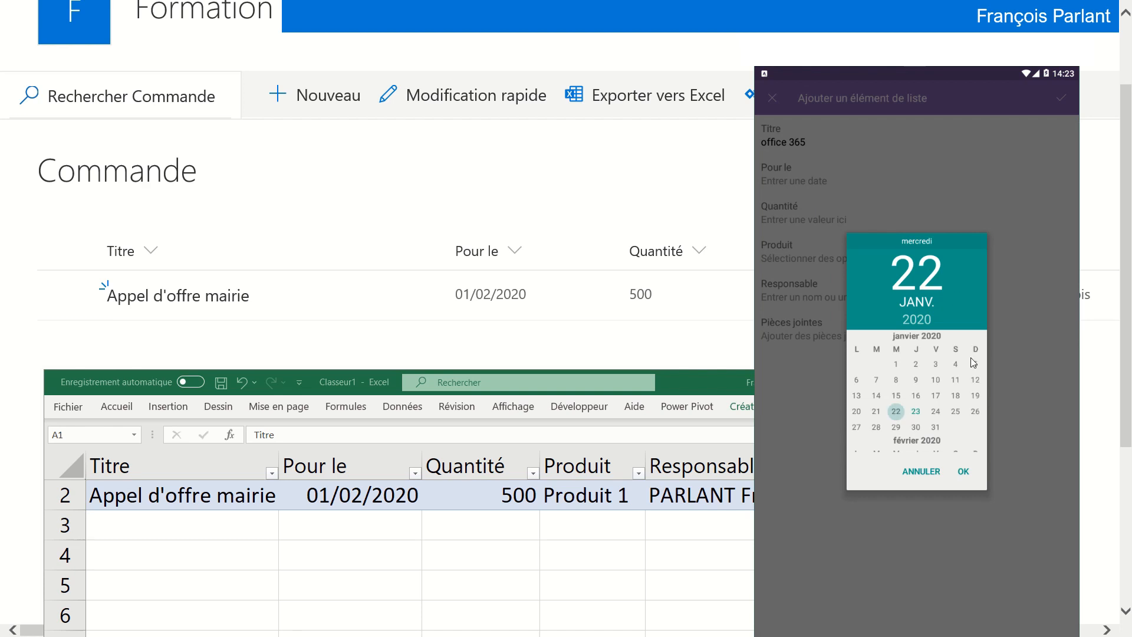
click(976, 411)
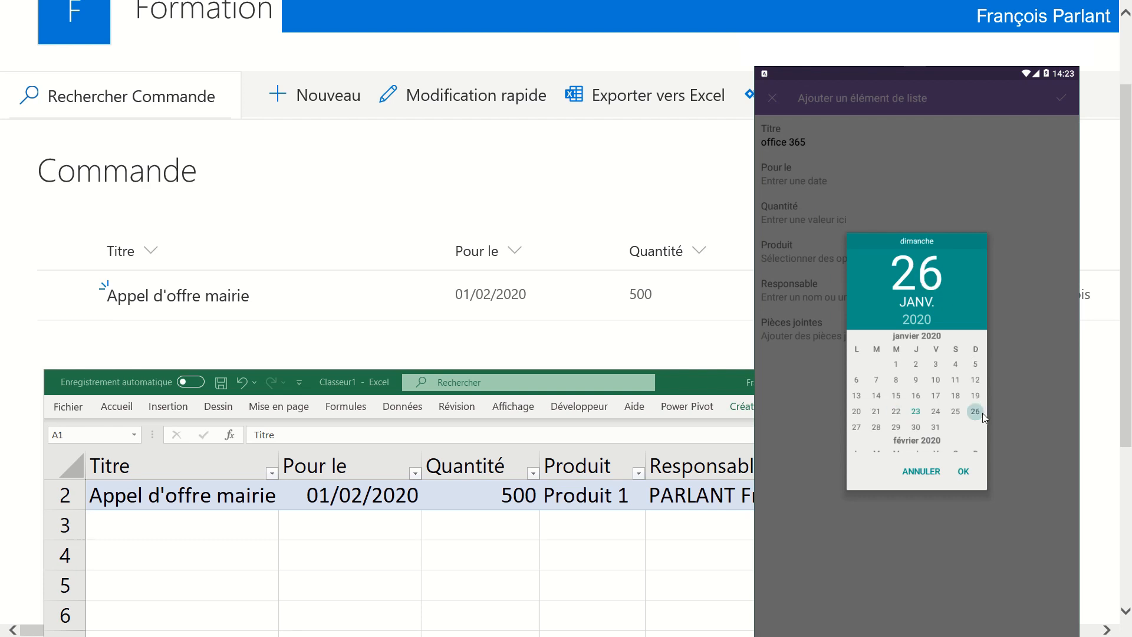
click(971, 469)
click(829, 218)
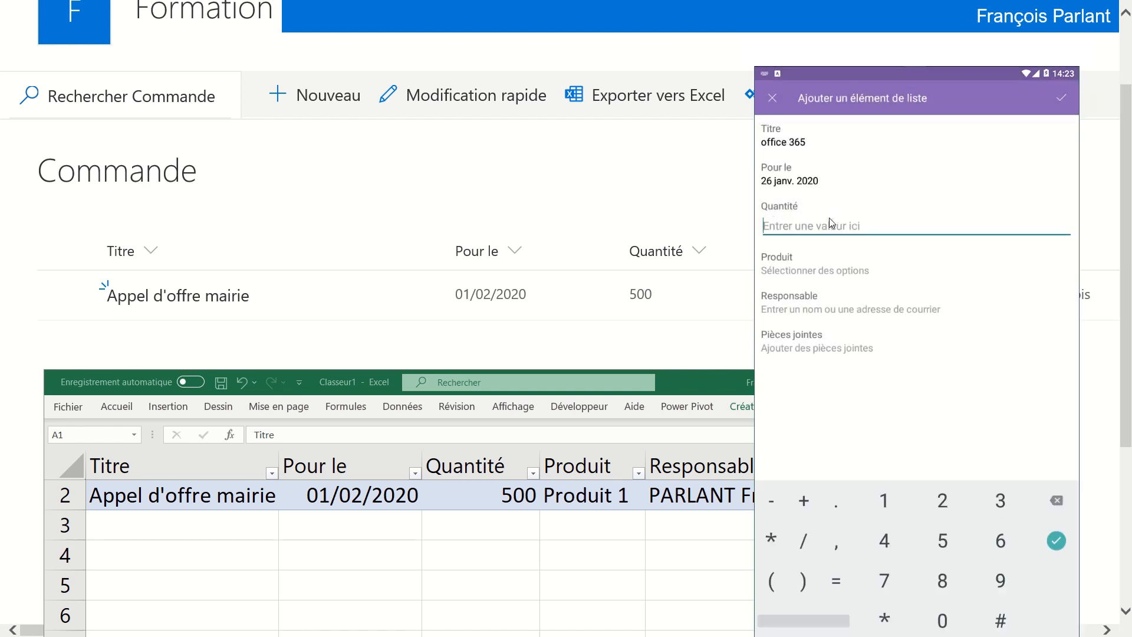
text(250)
Step: Choose "Produit 3" as the item's product and enter the person responsible by searching the directory
click(823, 274)
click(811, 308)
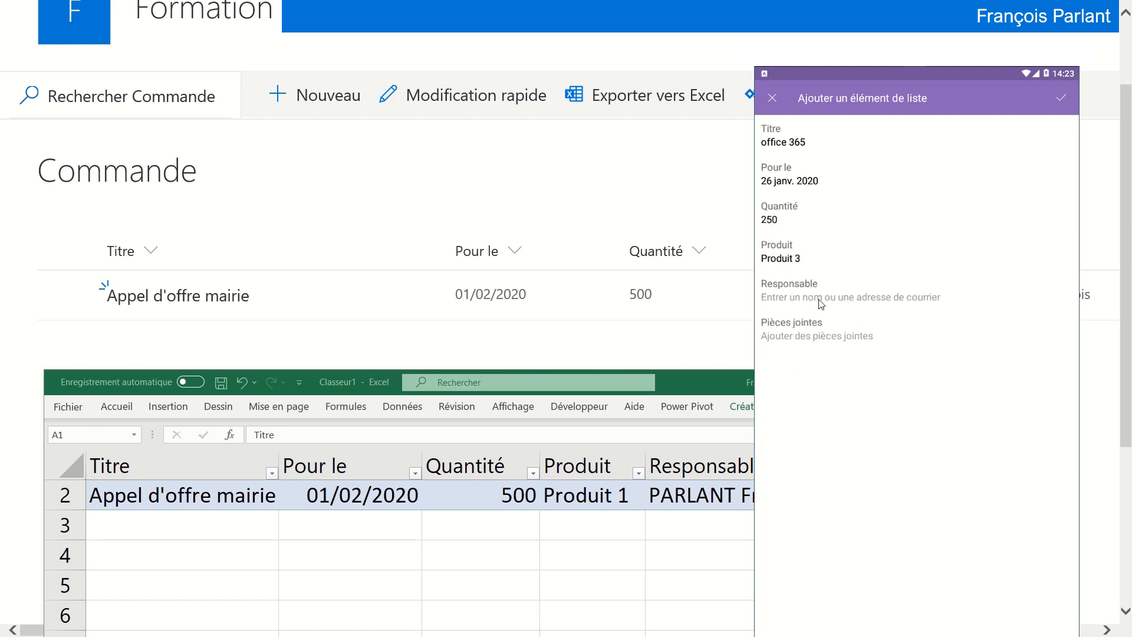
click(821, 304)
text(fpa)
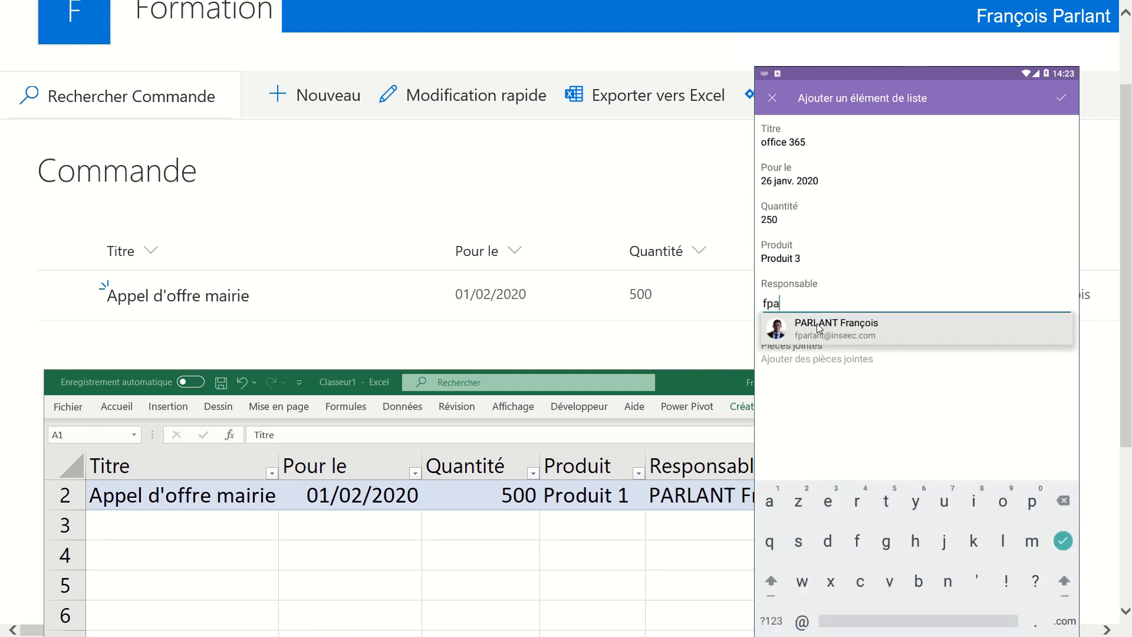
click(818, 325)
click(810, 369)
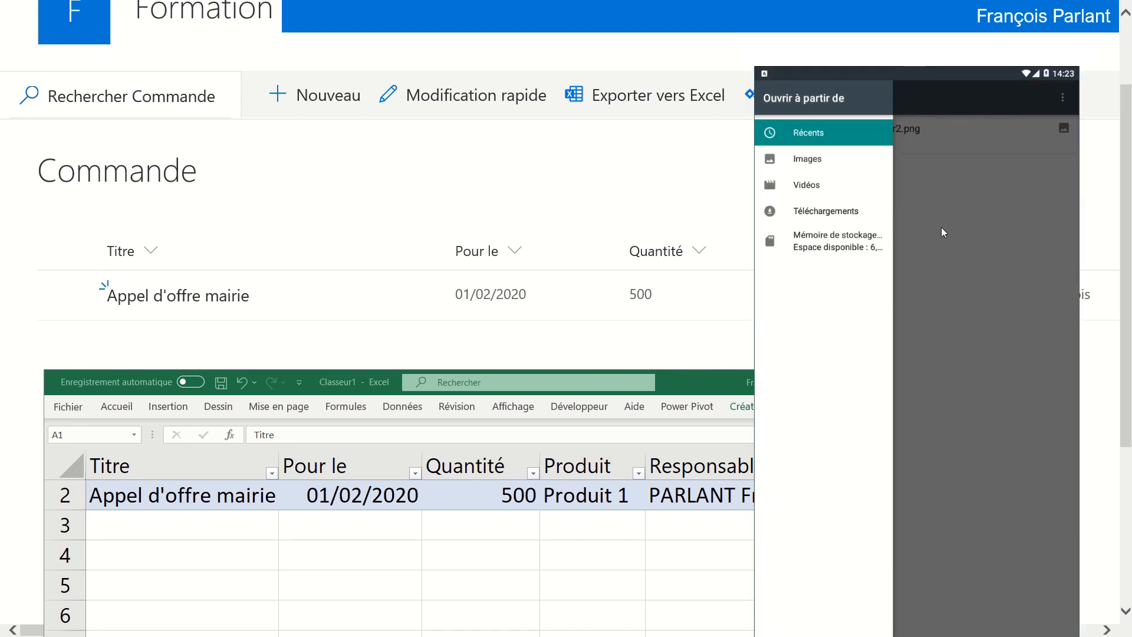
click(953, 345)
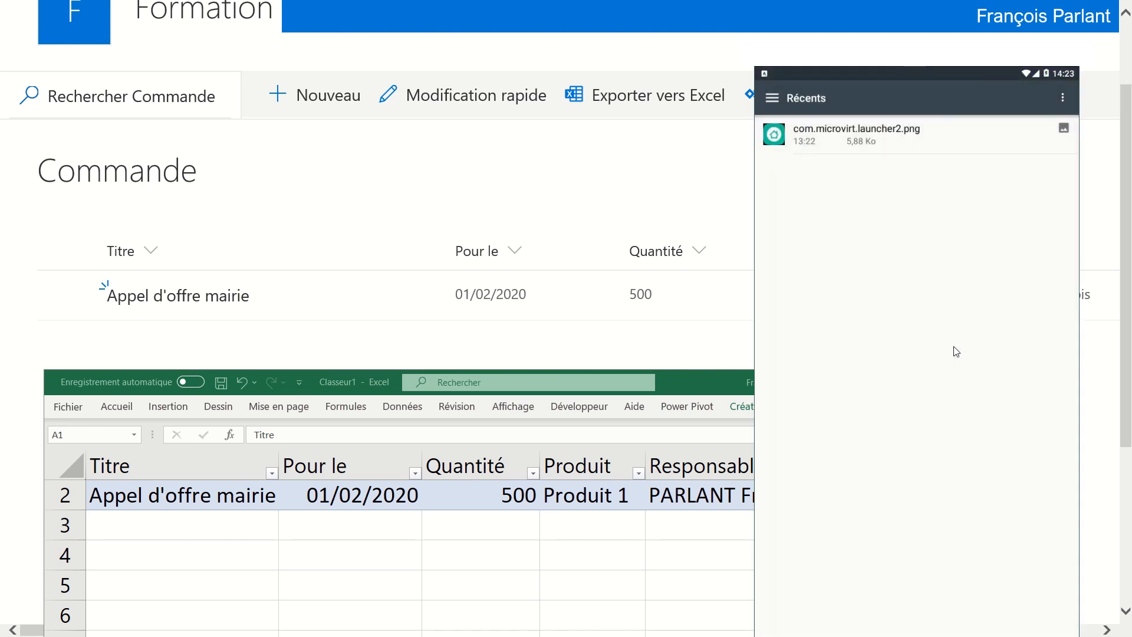
key(Escape)
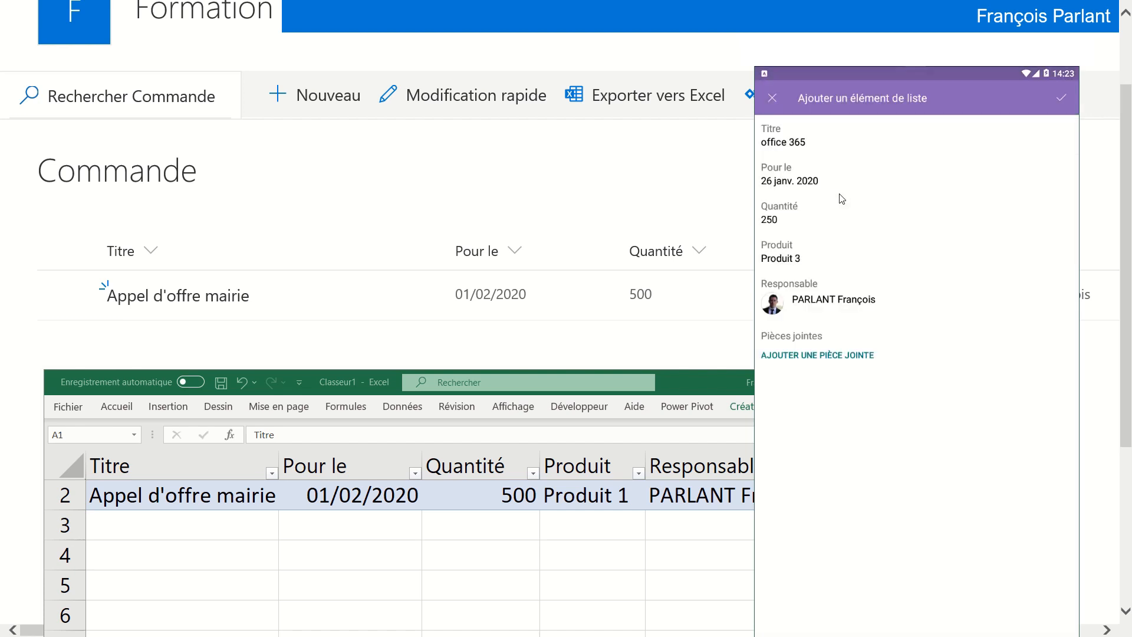
Step: Save the new order item and refresh the exported Commande table in the Excel workbook
click(1063, 97)
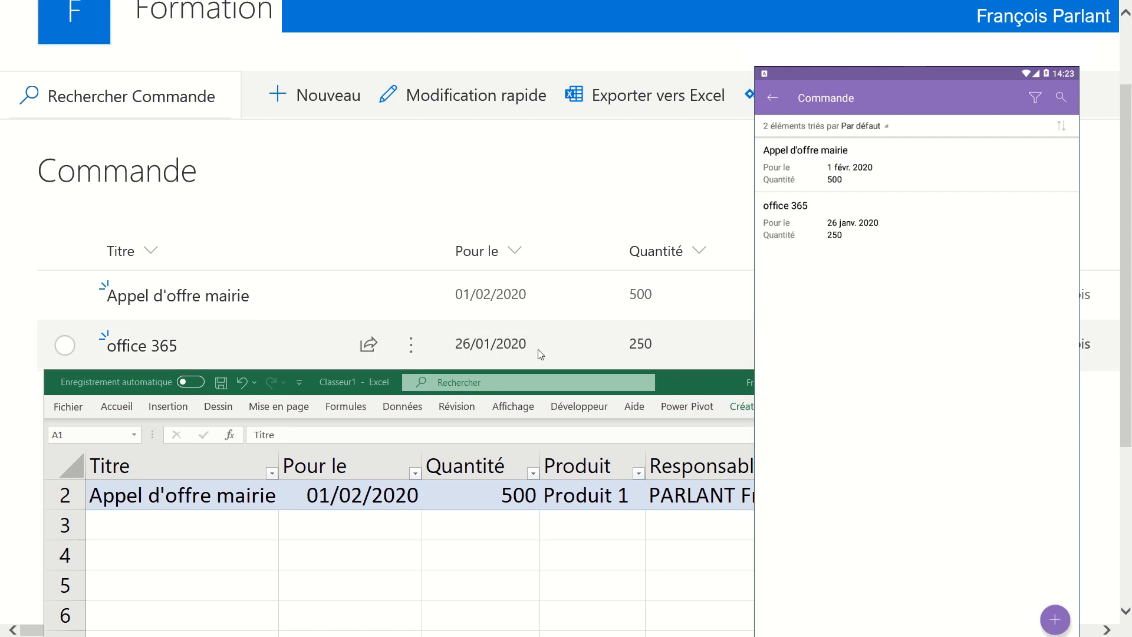
click(397, 492)
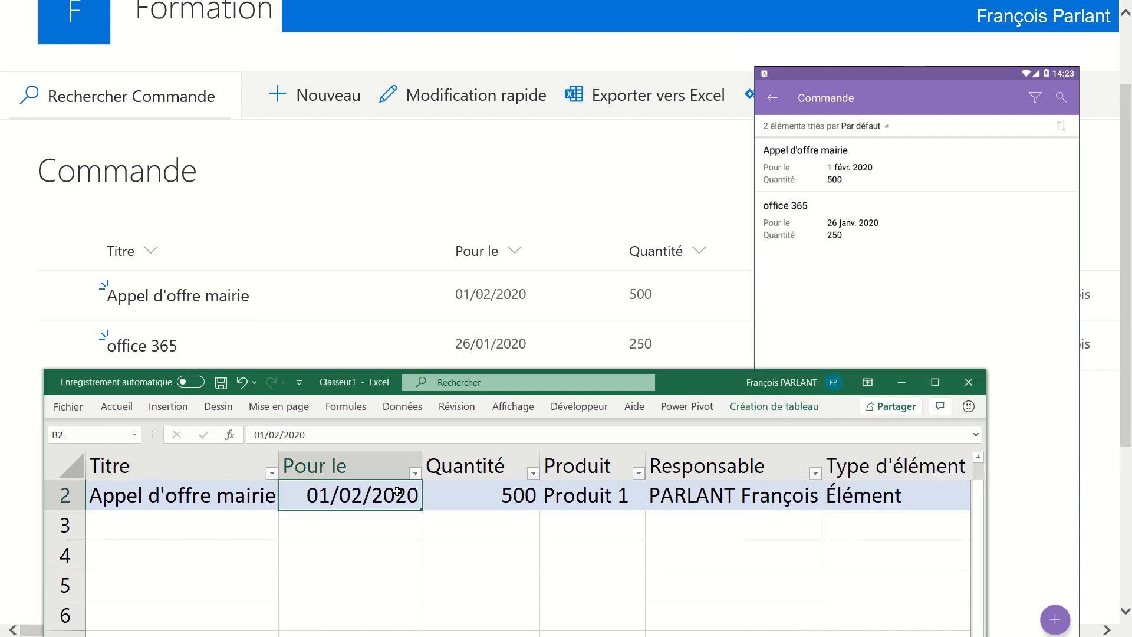
right_click(396, 493)
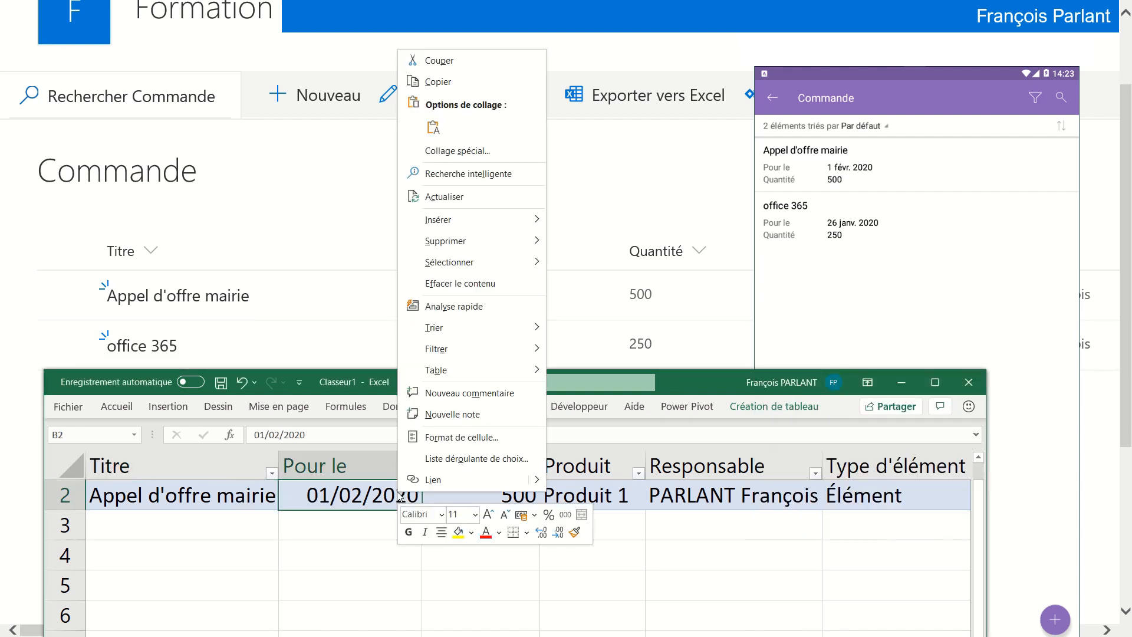
click(454, 201)
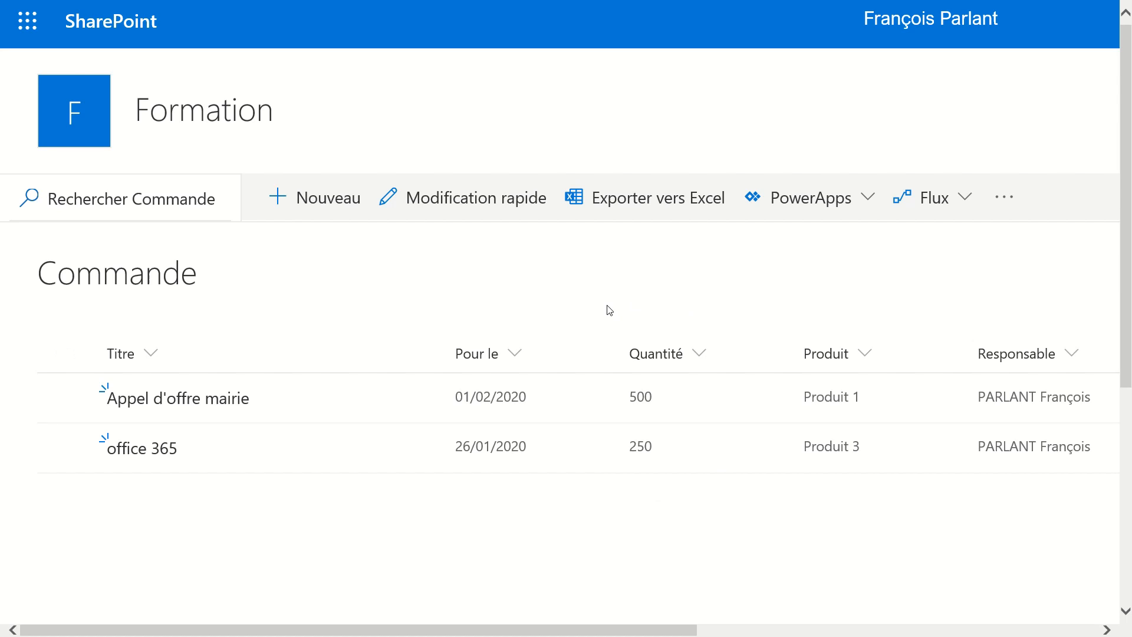
Step: Create a flow for the Commande list from the template that sends a personalised e-mail when an item is added
click(966, 201)
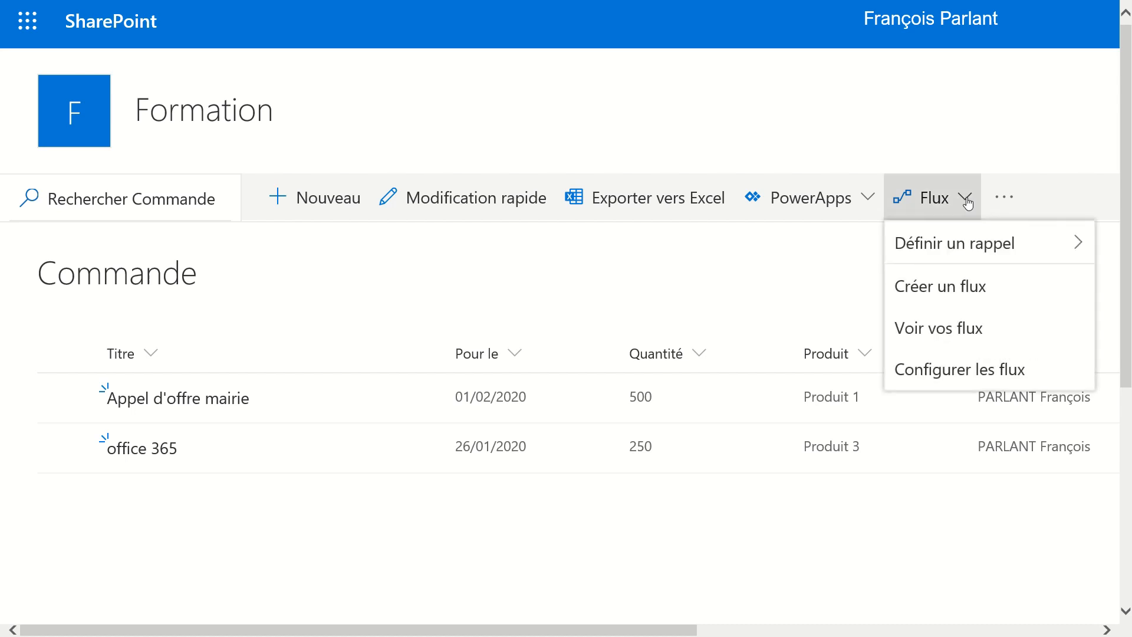
click(970, 287)
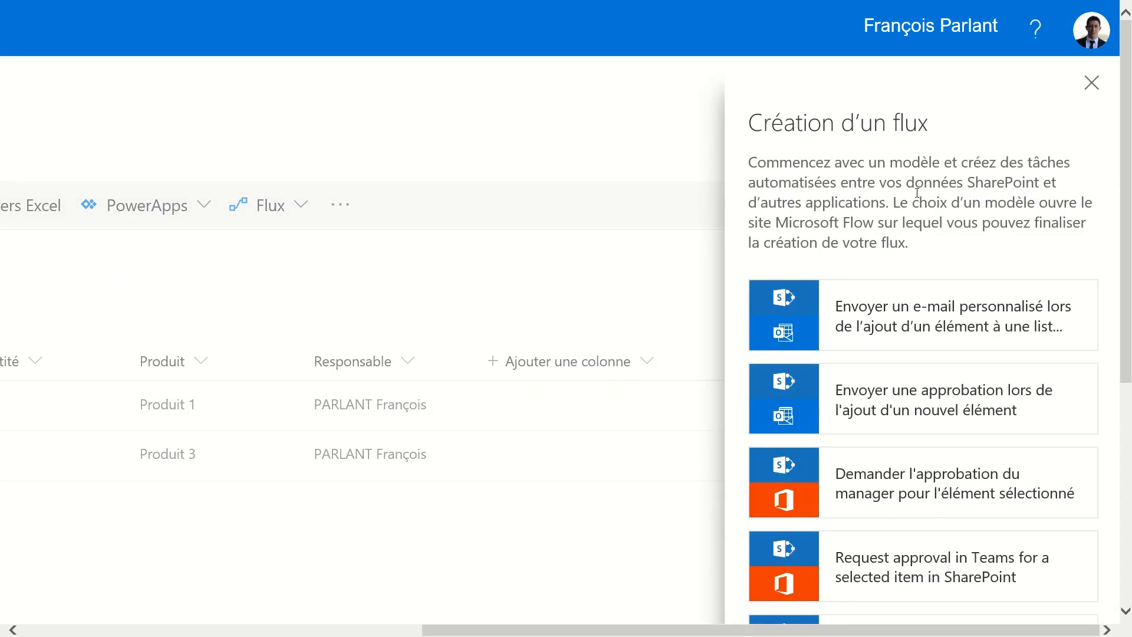
click(951, 326)
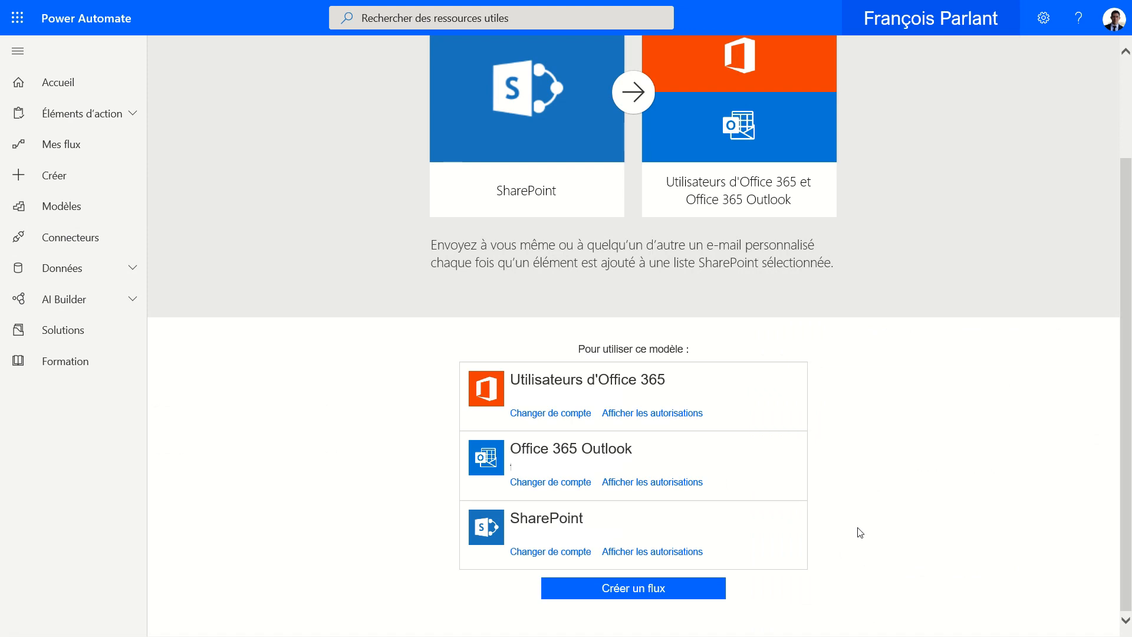
click(640, 593)
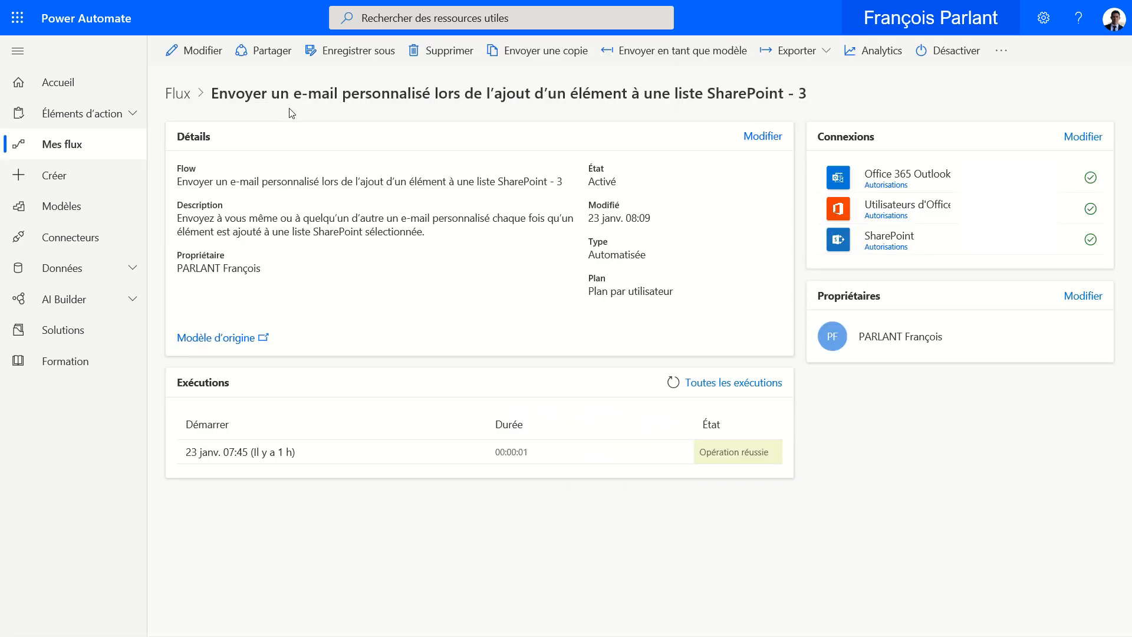
Step: Edit the new flow and insert a Condition action between "Get my profile (V2)" and "Send Email"
click(208, 53)
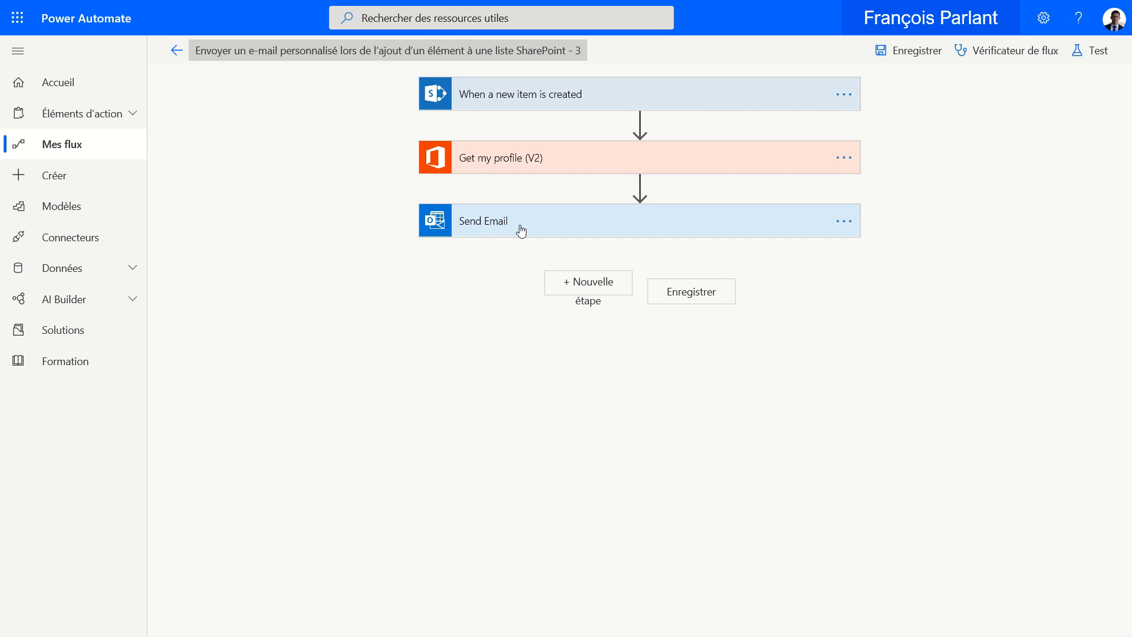
mouse_move(652, 187)
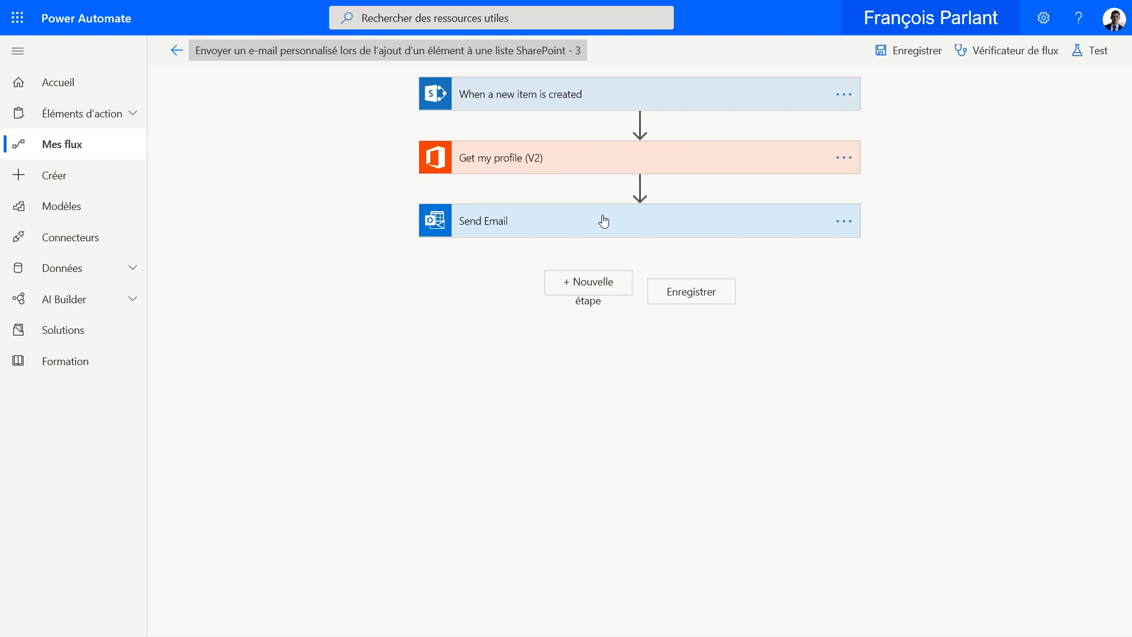
click(641, 186)
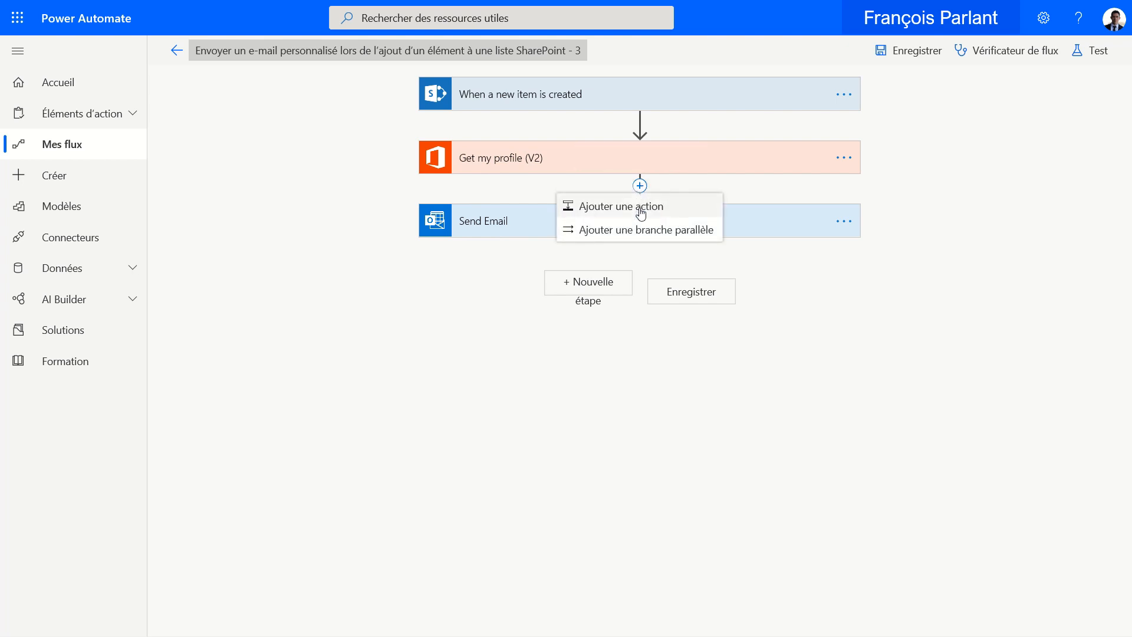
click(640, 210)
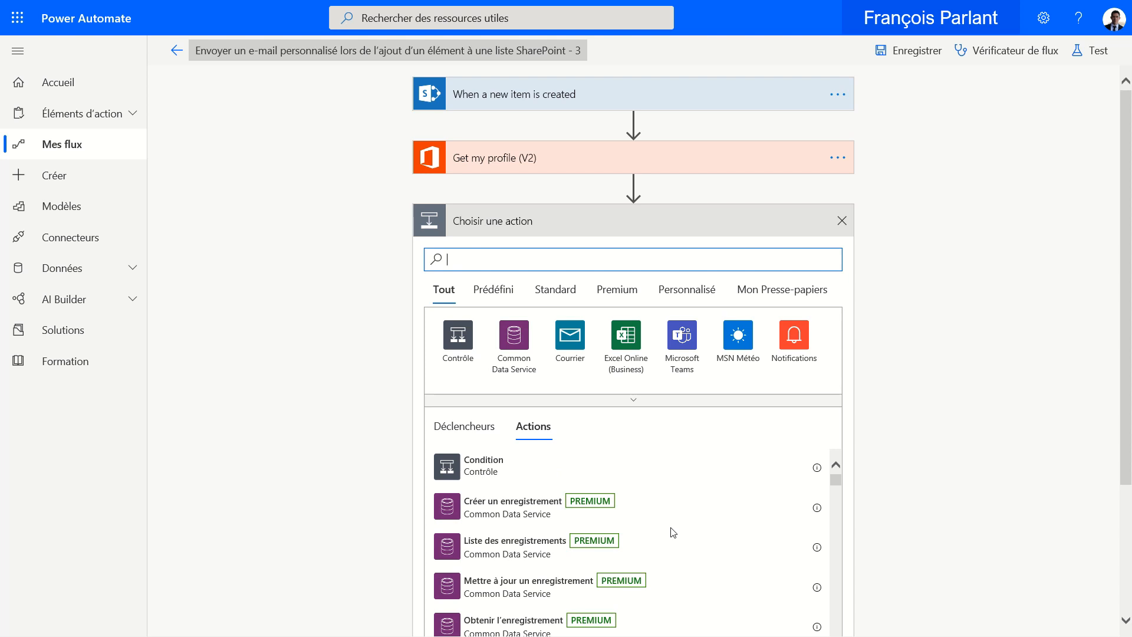
scroll(674, 532, down, 5)
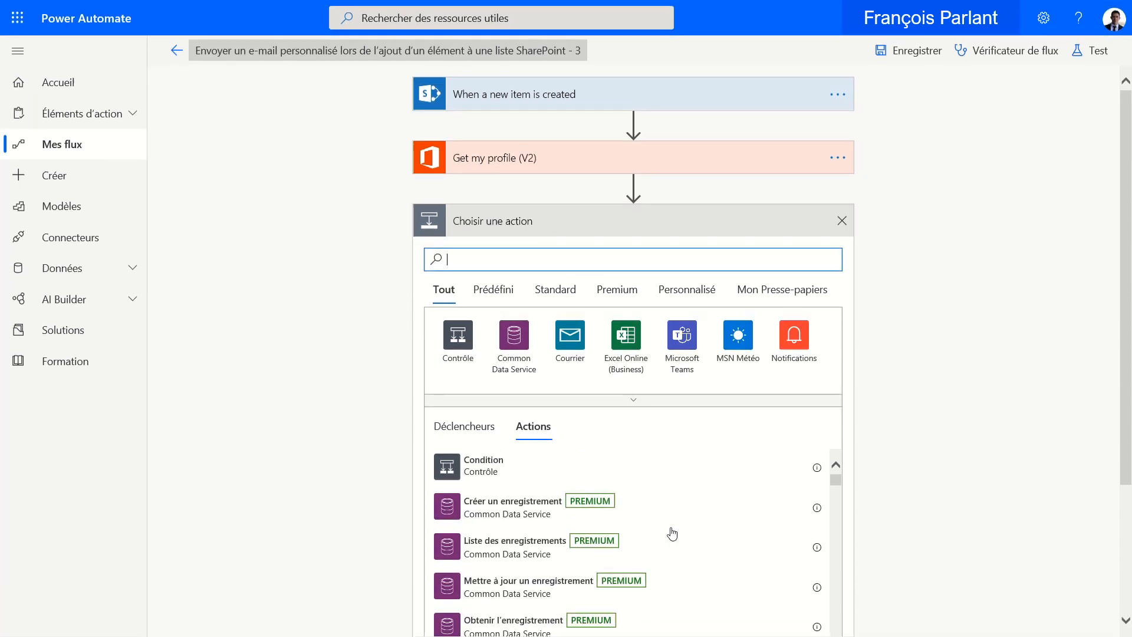
scroll(673, 532, down, 4)
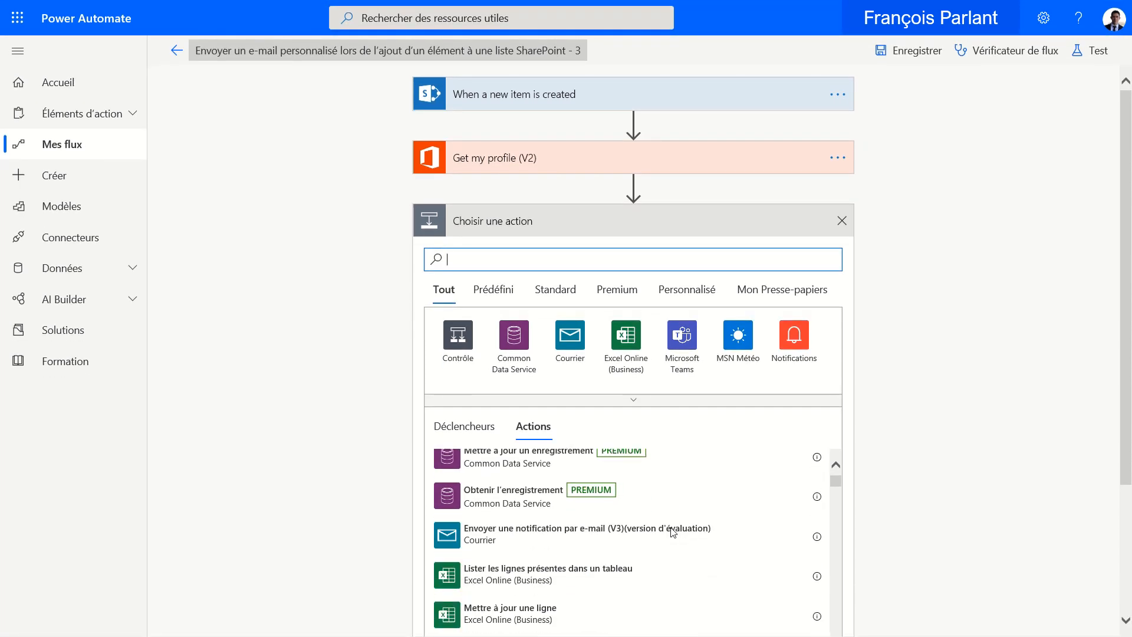
scroll(674, 532, down, 3)
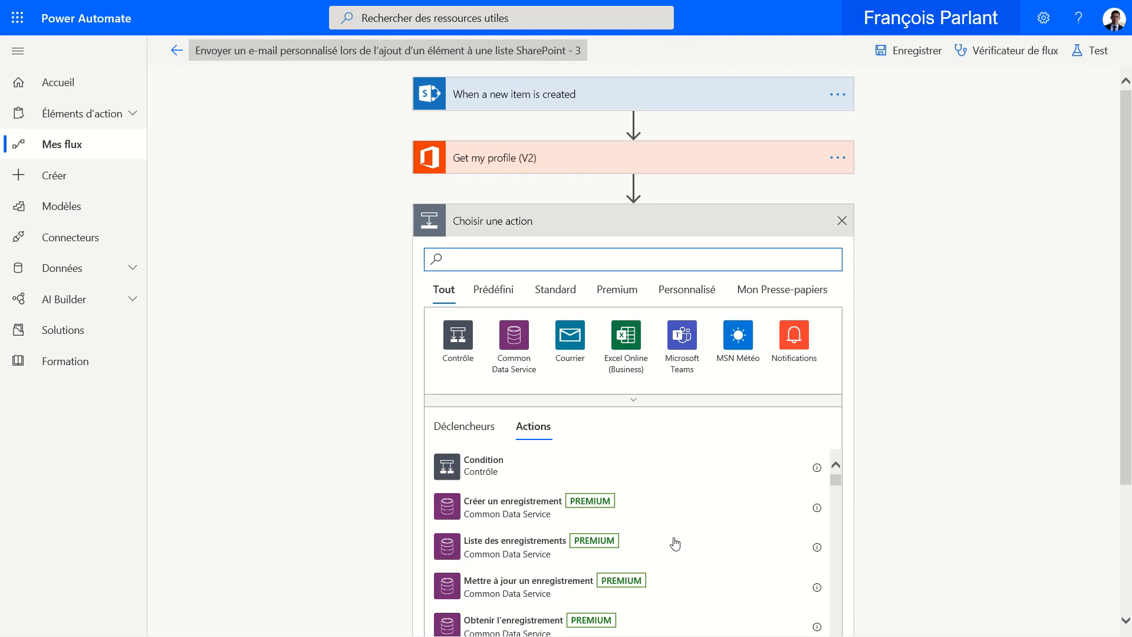
click(487, 471)
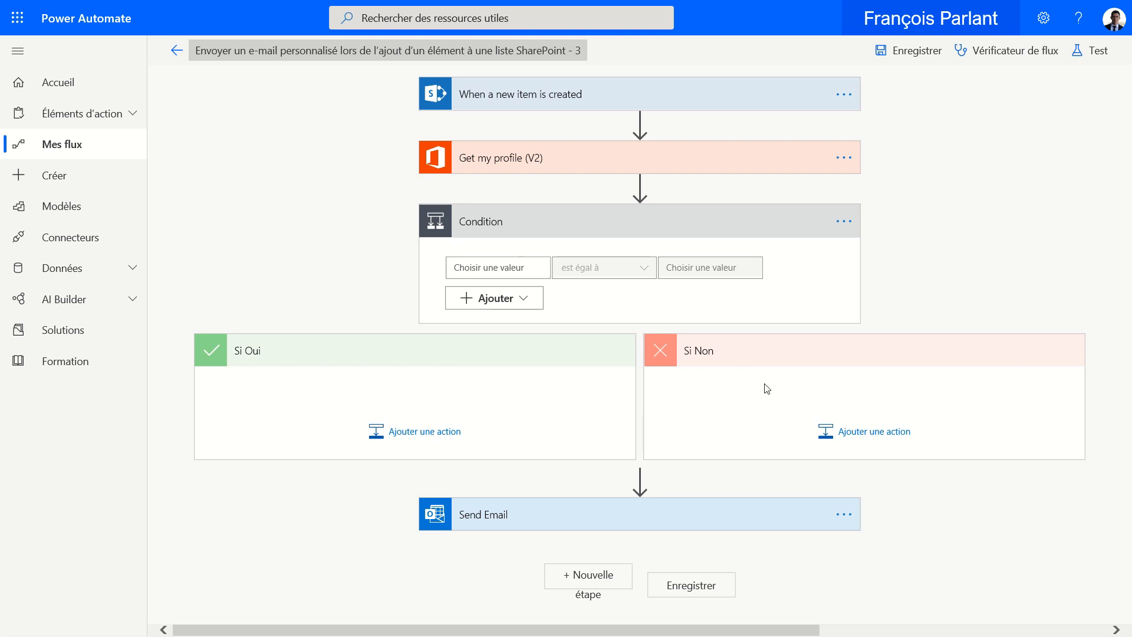
Step: Set the condition's first value to the dynamic content Quantité from the new SharePoint item
click(535, 268)
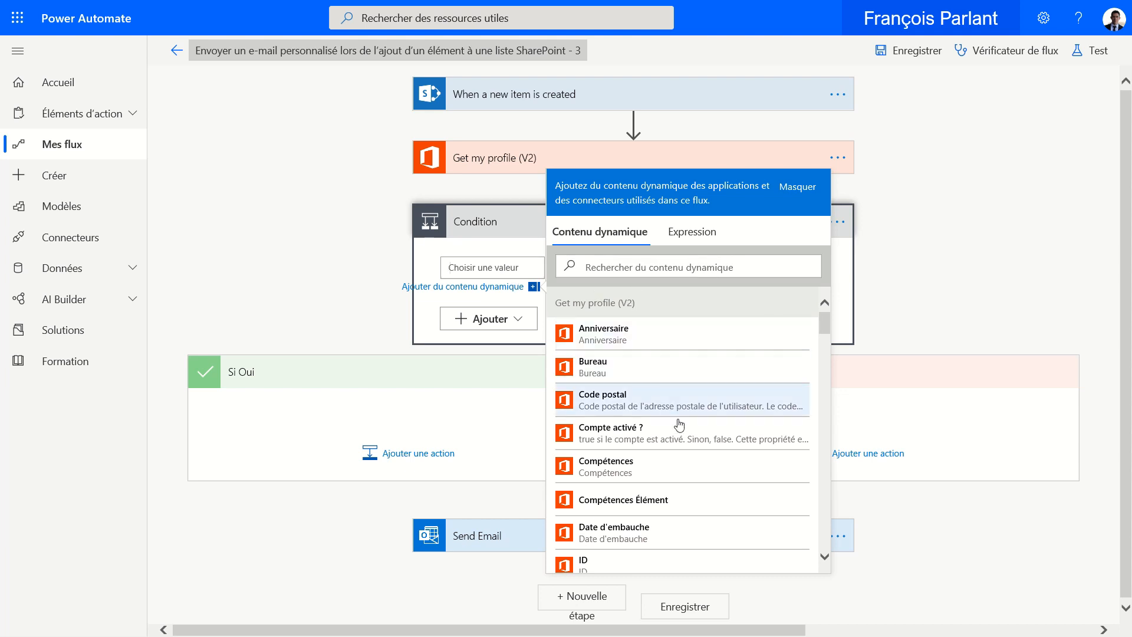
scroll(681, 429, down, 2)
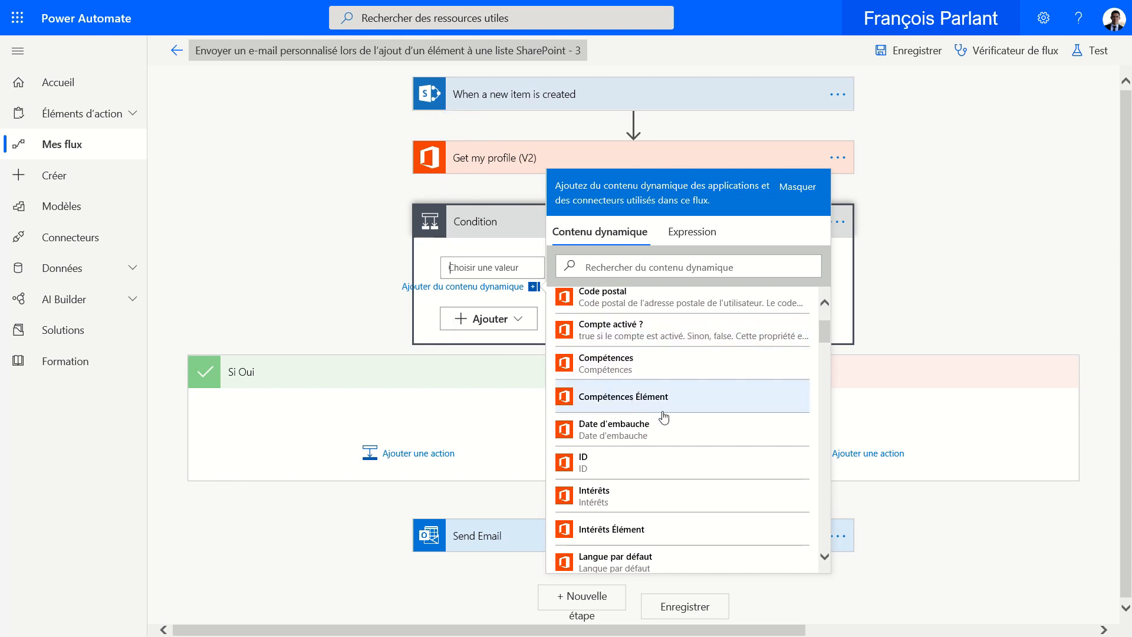
scroll(666, 425, down, 5)
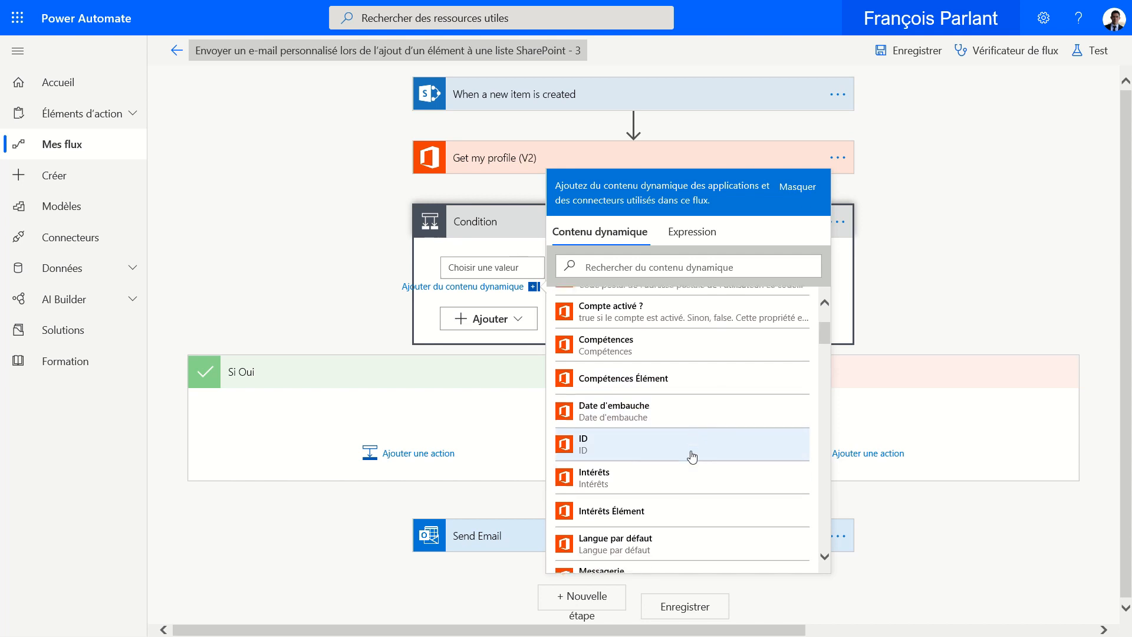
scroll(692, 457, down, 10)
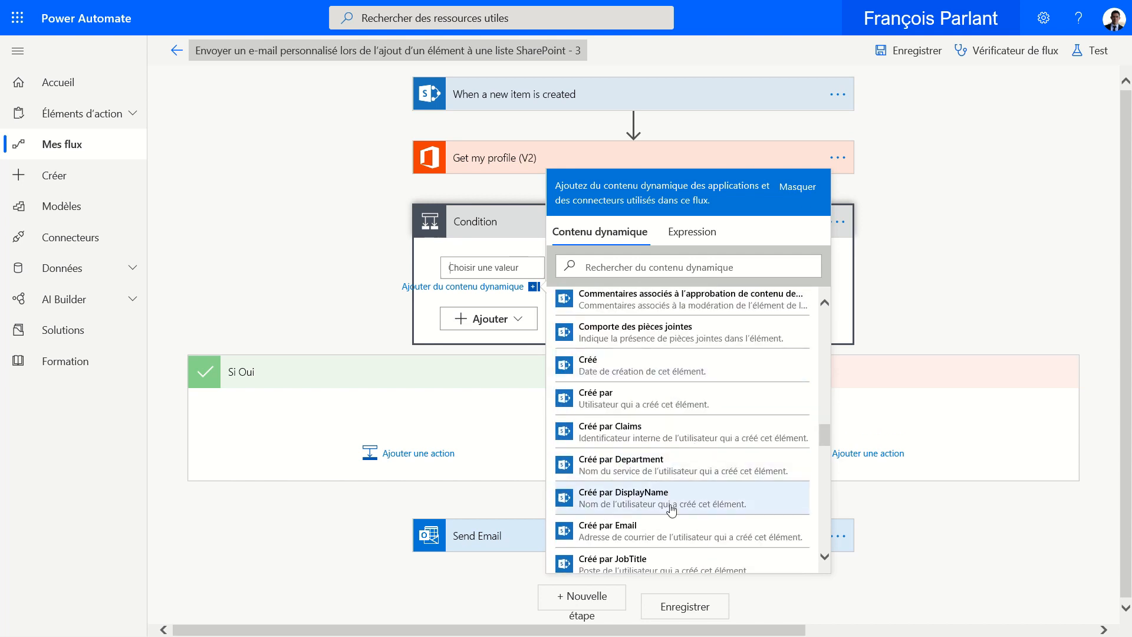
scroll(672, 507, down, 5)
scroll(672, 509, down, 5)
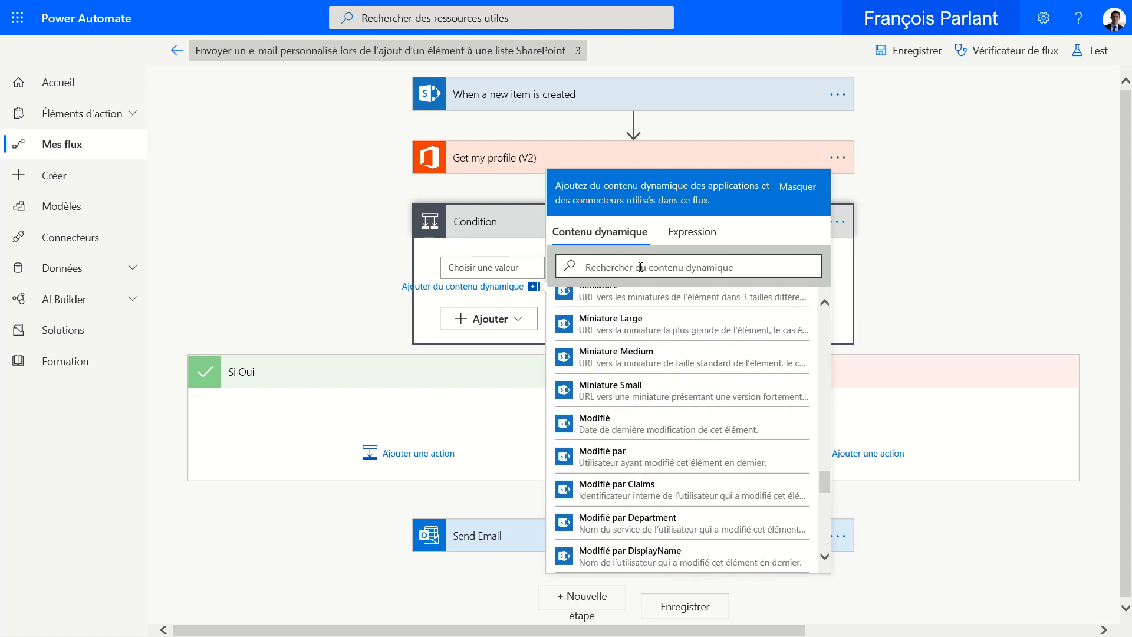
scroll(690, 476, down, 1)
scroll(690, 476, down, 6)
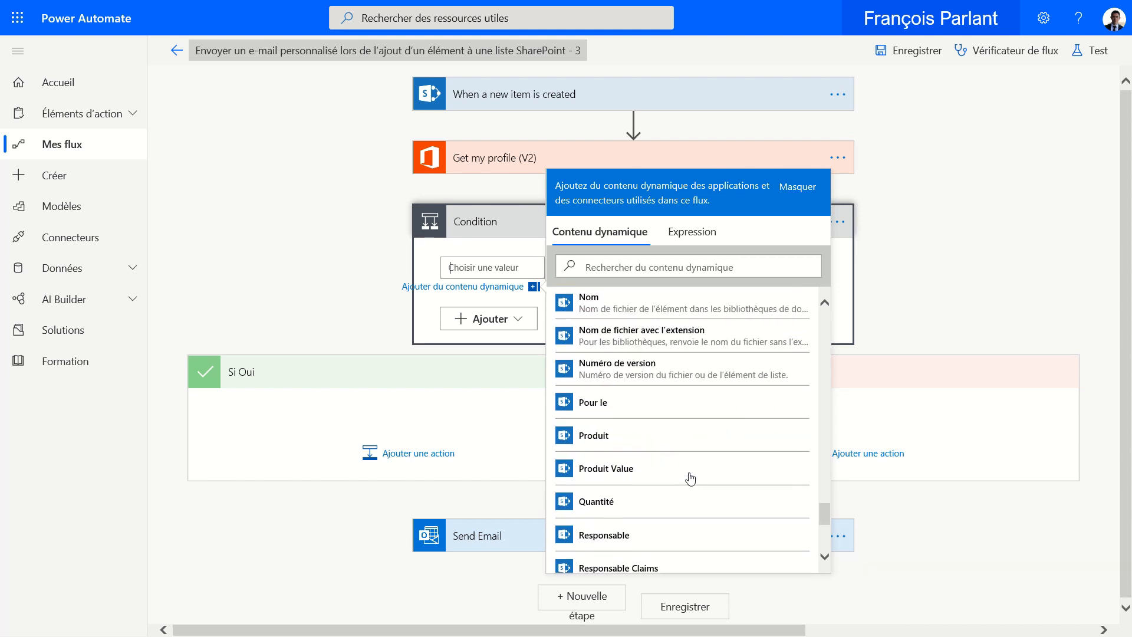
click(602, 504)
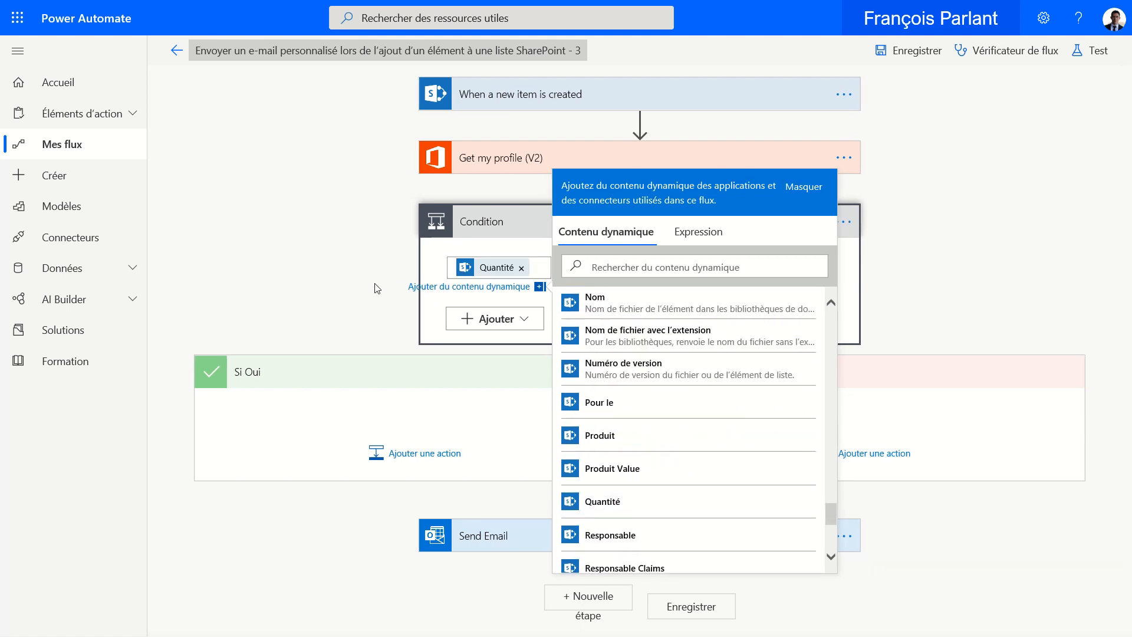
click(350, 278)
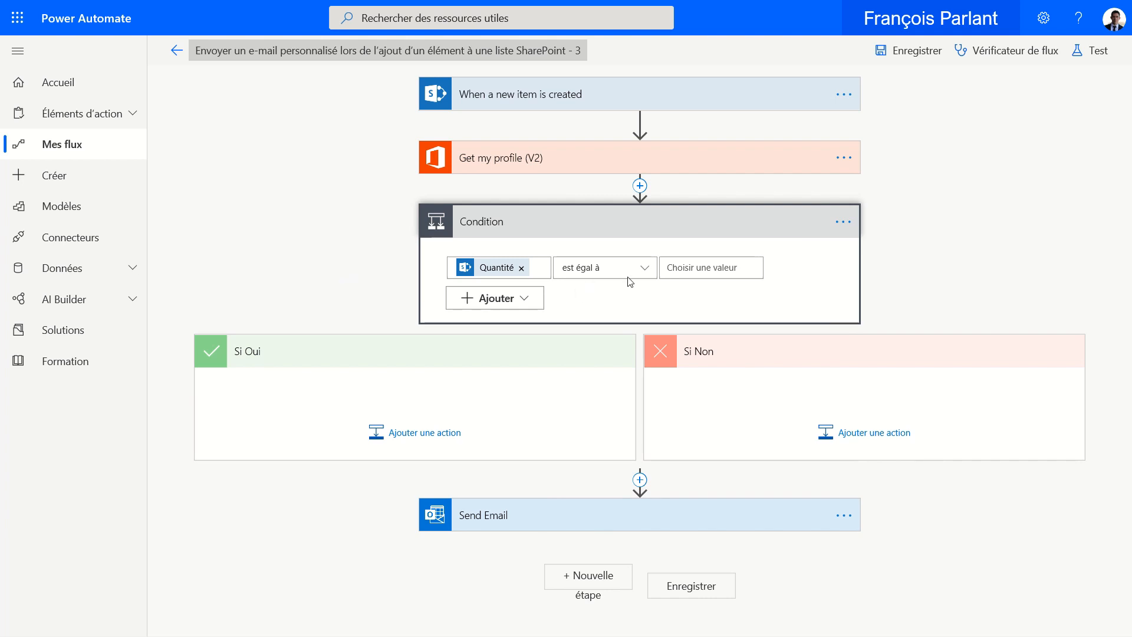
Step: Complete the condition with the operator "est supérieur à" and the comparison value 400
click(654, 268)
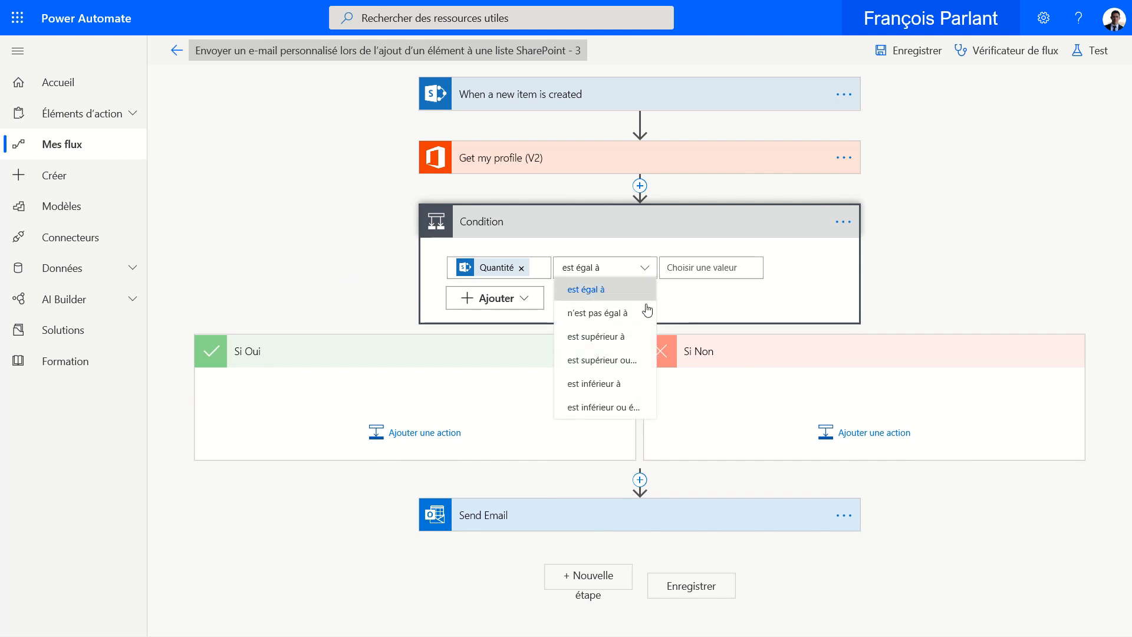
click(628, 332)
click(732, 267)
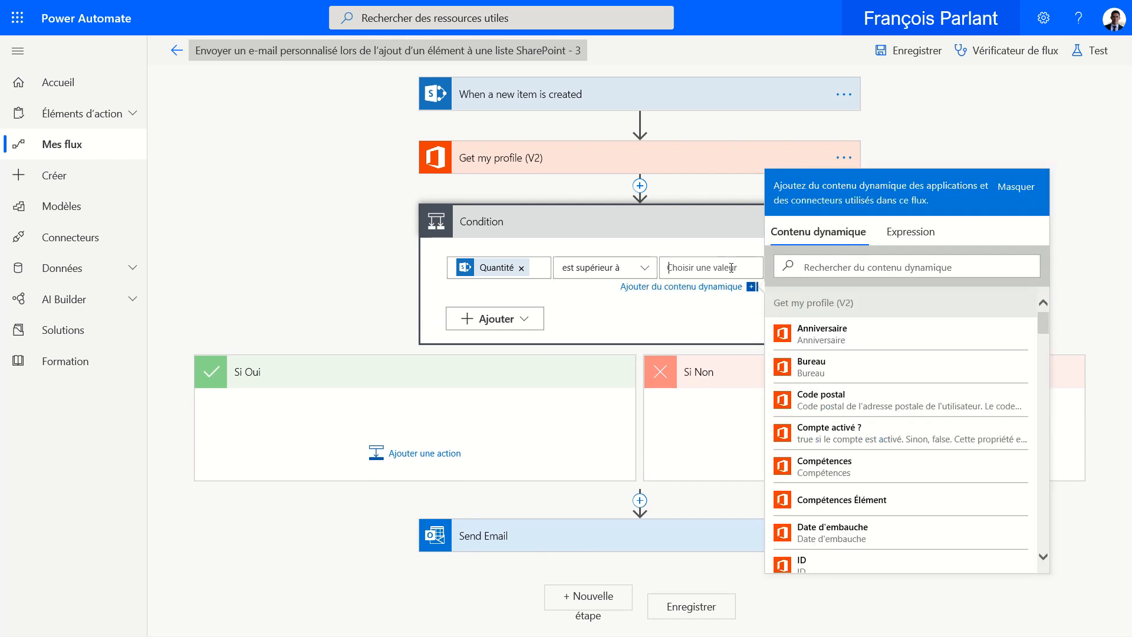
text(400)
click(357, 305)
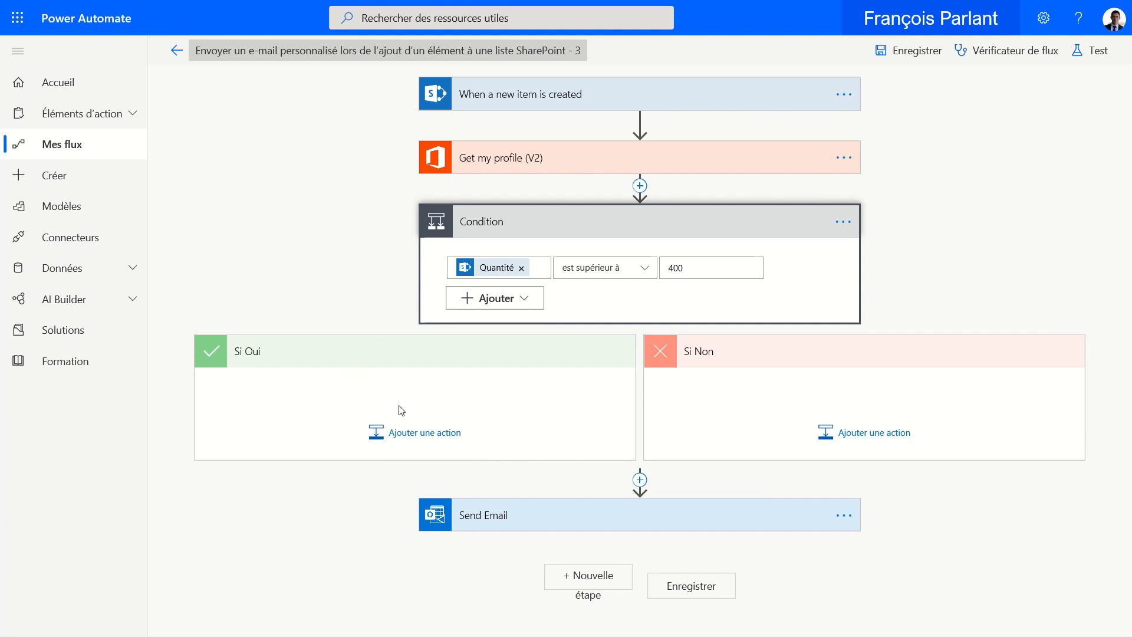
Step: Search the actions for "mail" and add "Envoyer un e-mail (V2)" from Office 365 Outlook to the "Si Oui" branch
click(415, 435)
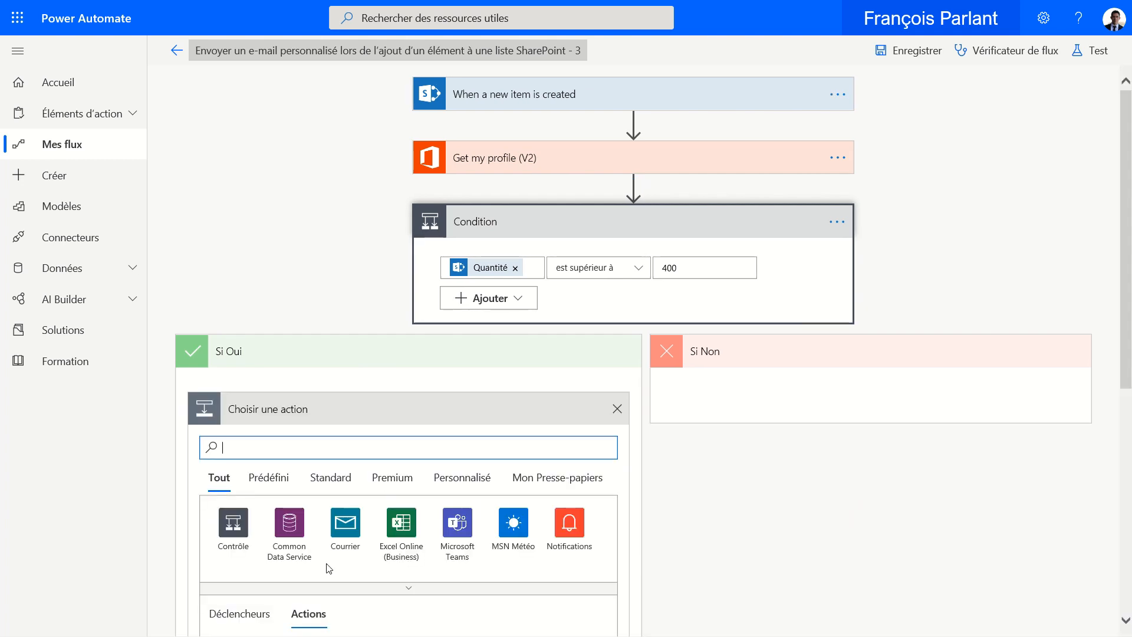
text(mail)
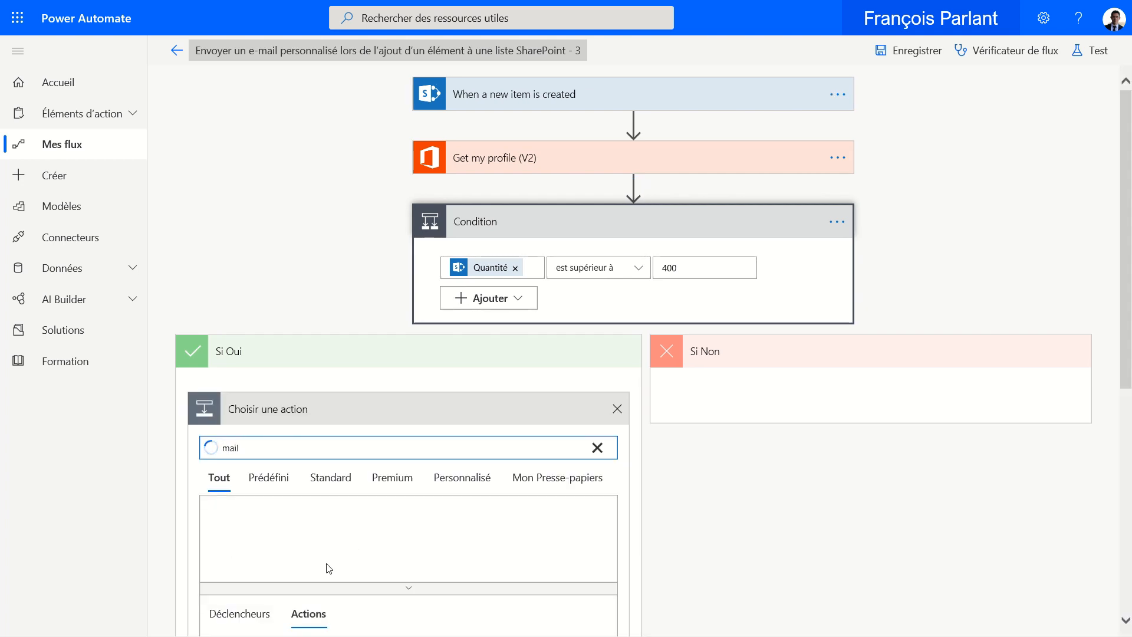
scroll(328, 568, down, 2)
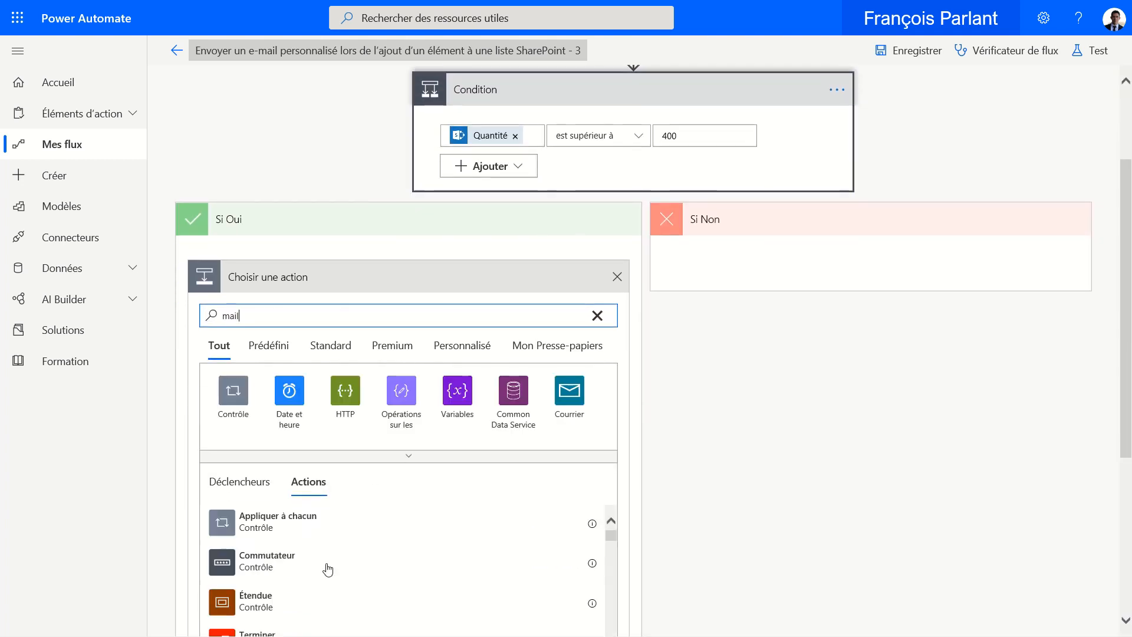
scroll(376, 540, down, 1)
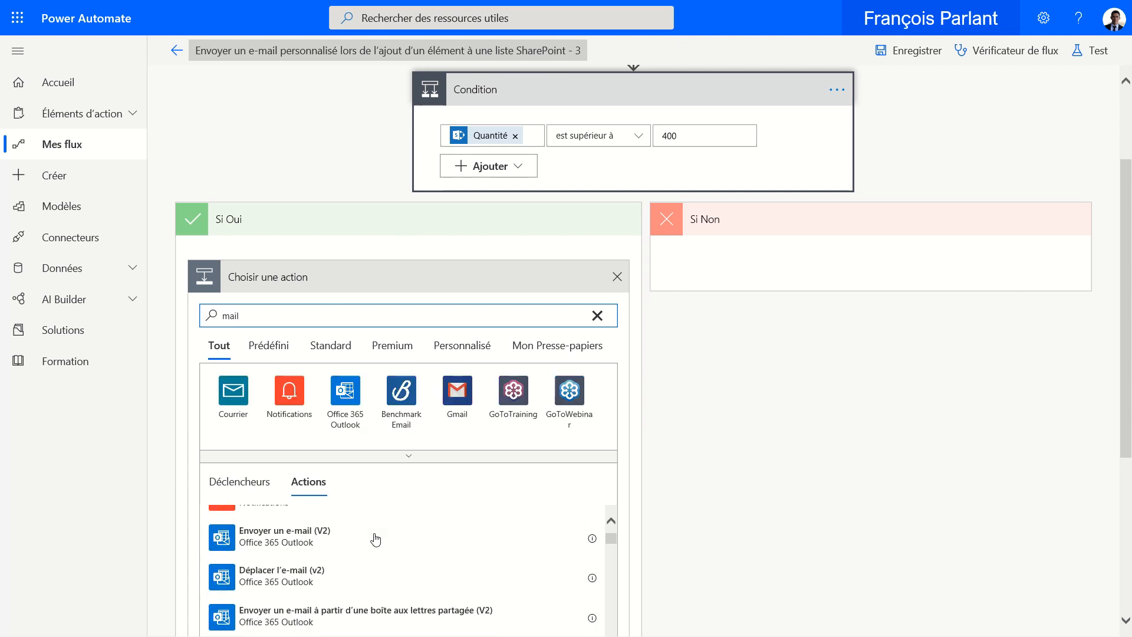
click(260, 536)
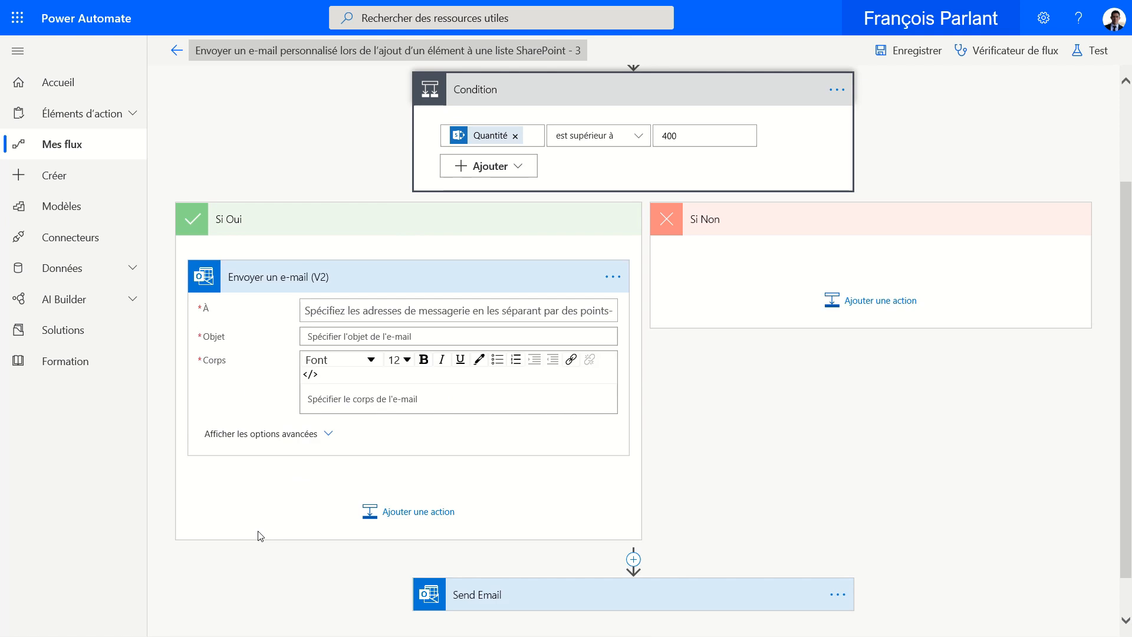
scroll(717, 477, down, 1)
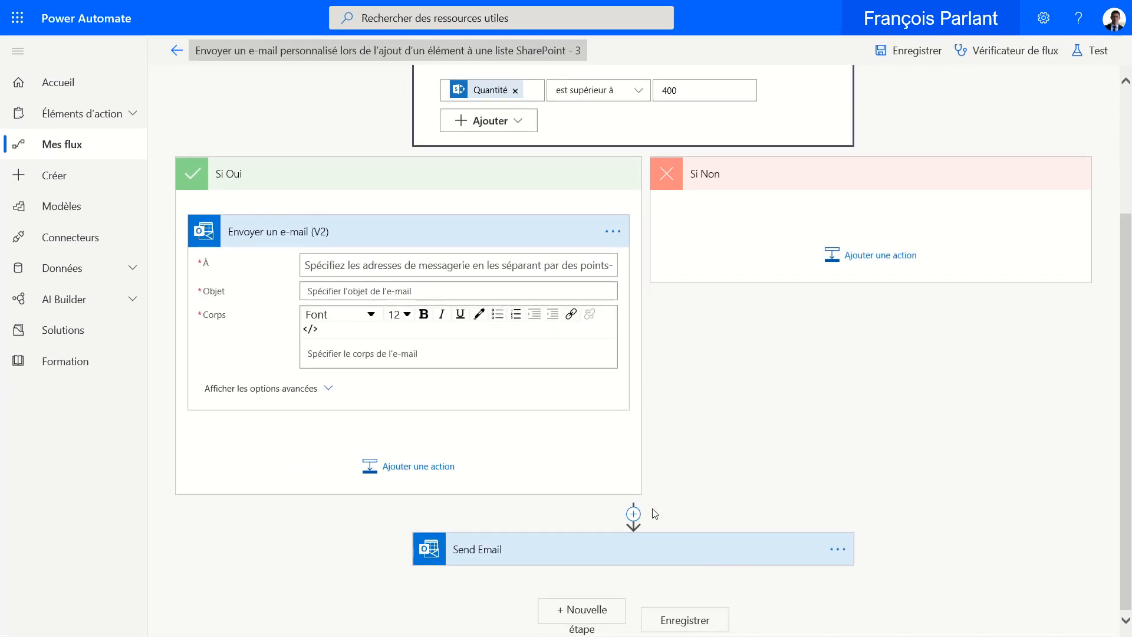
drag(652, 509, 685, 554)
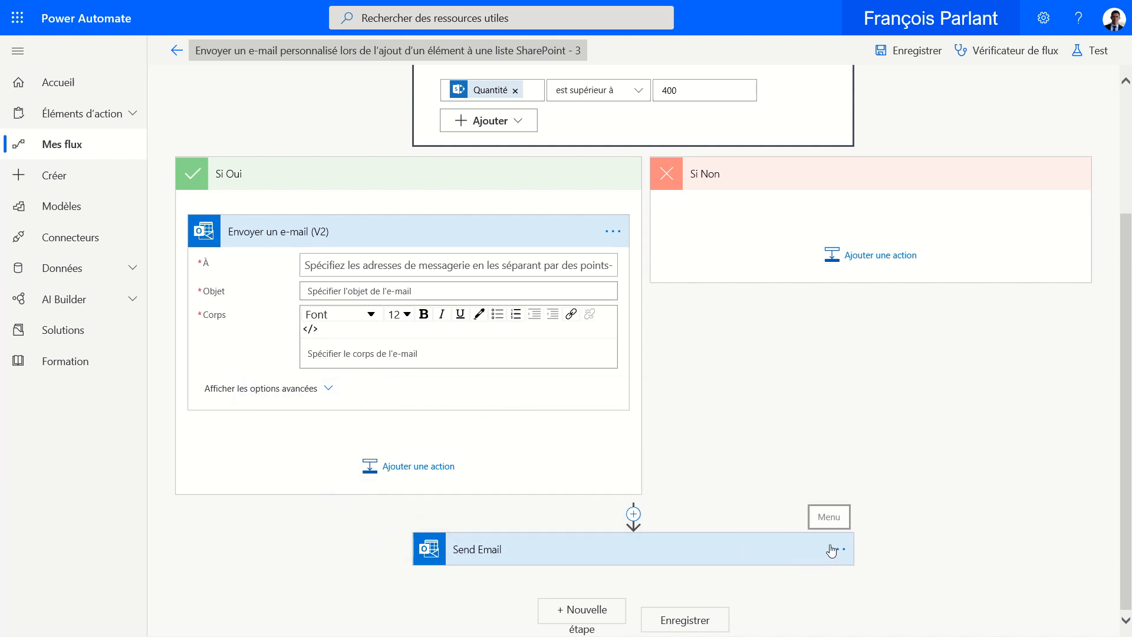
Step: Set the recipient of the "Si Oui" e-mail to the dynamic content Responsable Email, found by searching for "resp"
click(423, 271)
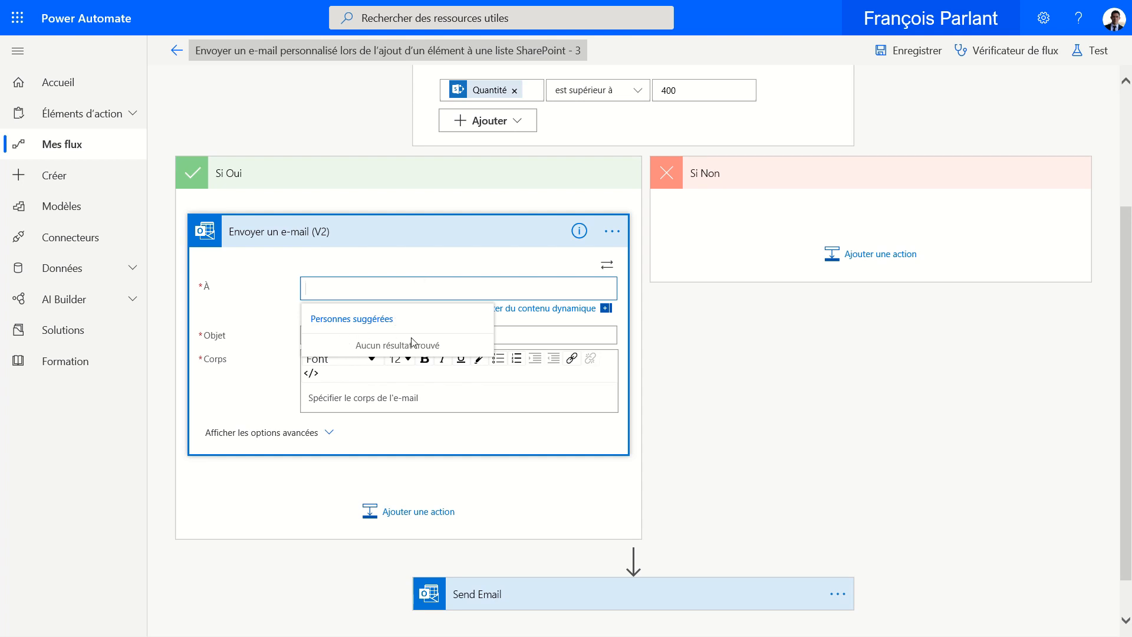
click(545, 317)
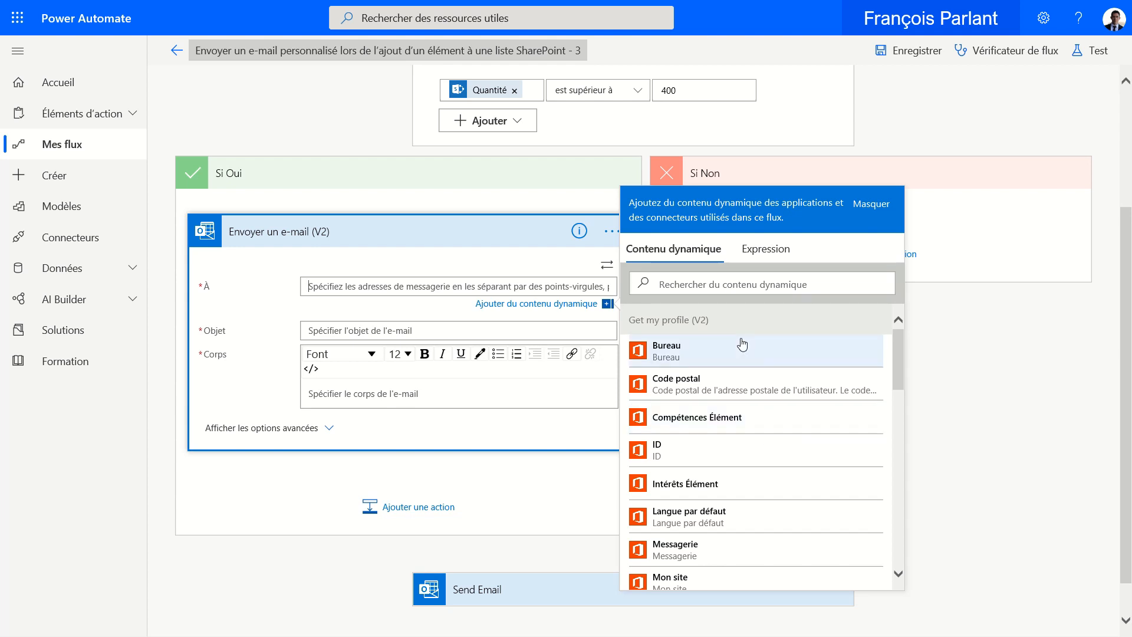
click(718, 283)
text(resp)
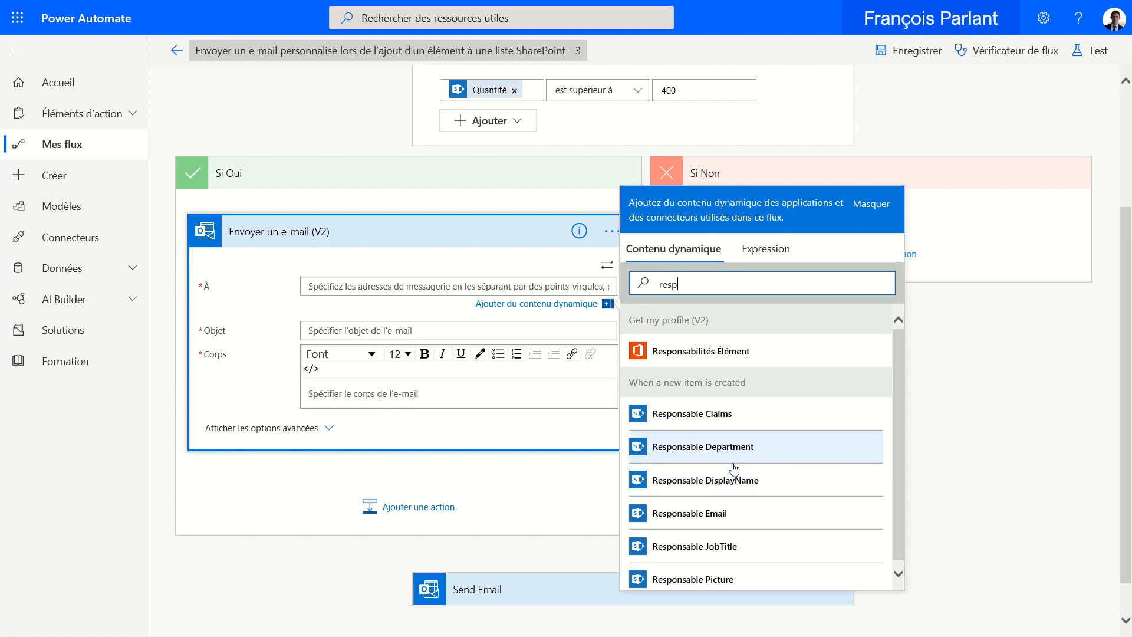
click(714, 521)
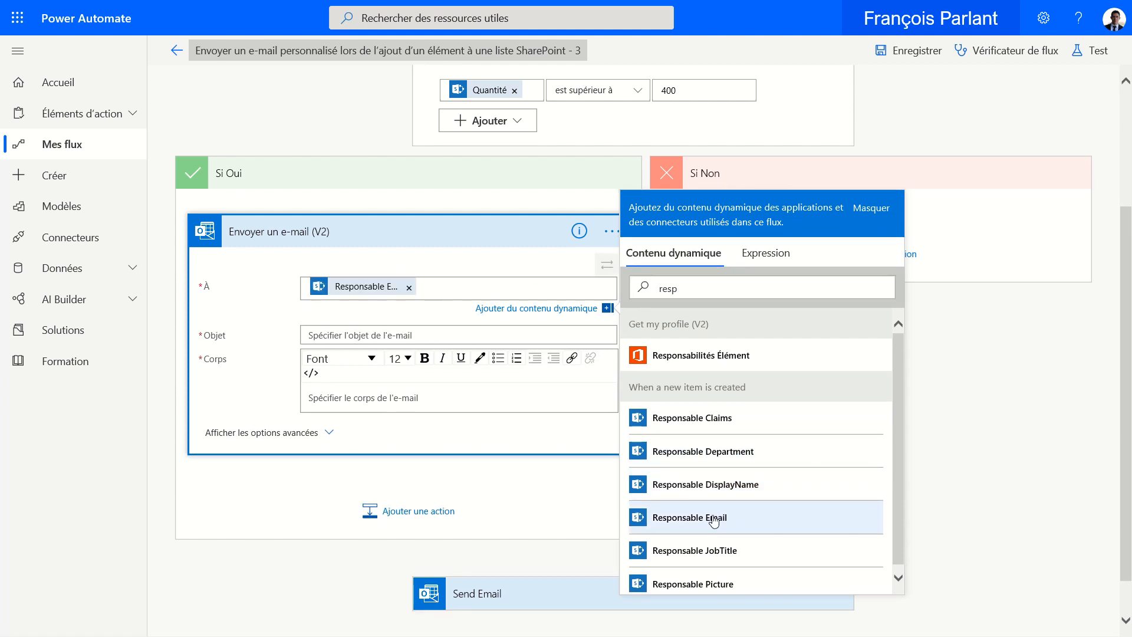
Step: Insert the new item's dynamic fields Produit Value and Titre into the body of the "Si Oui" e-mail
click(430, 336)
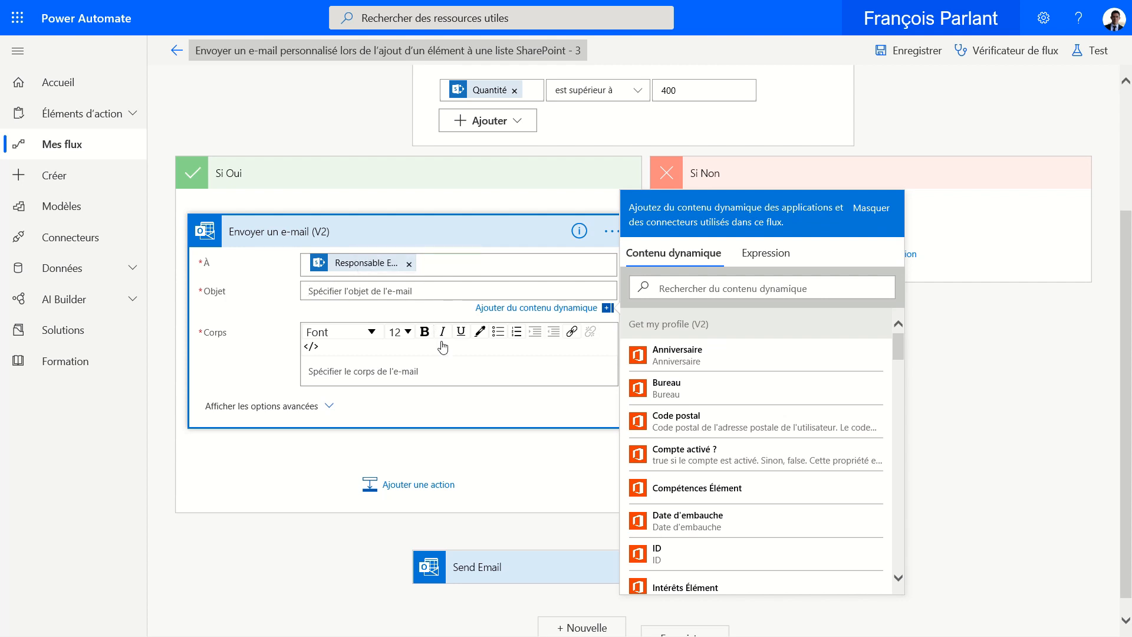
click(447, 368)
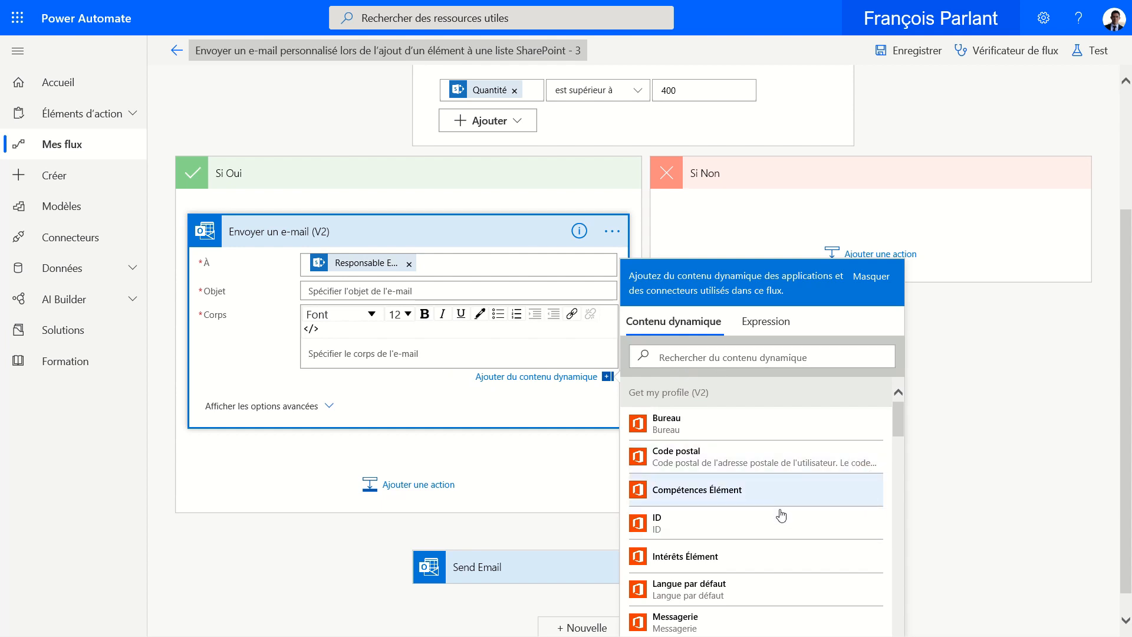
scroll(781, 515, down, 9)
scroll(781, 516, down, 5)
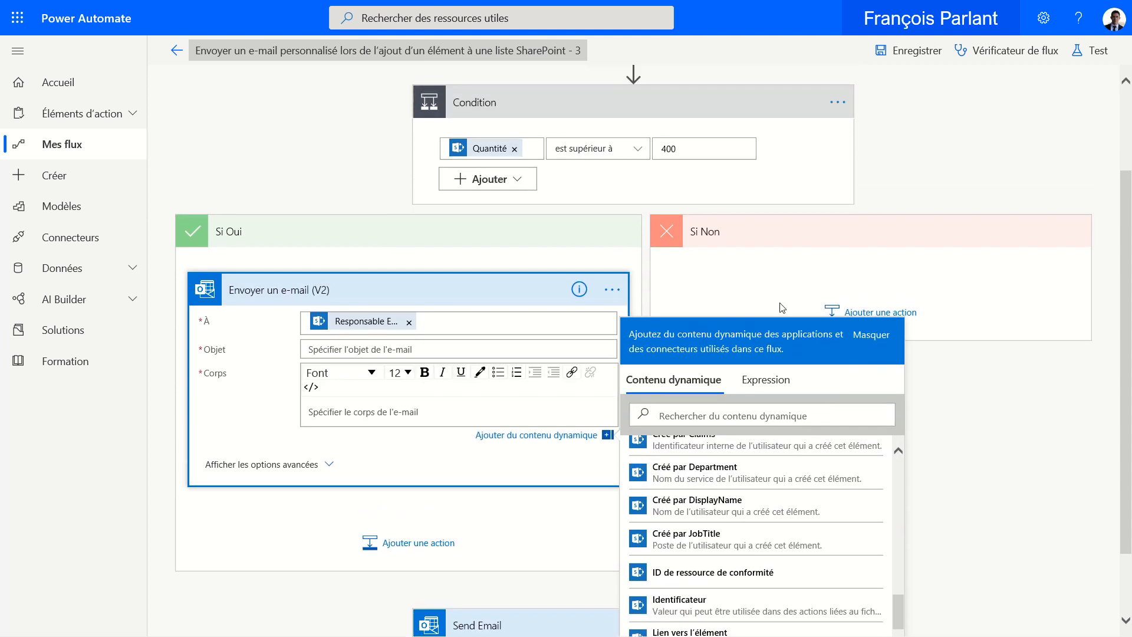
scroll(737, 573, down, 5)
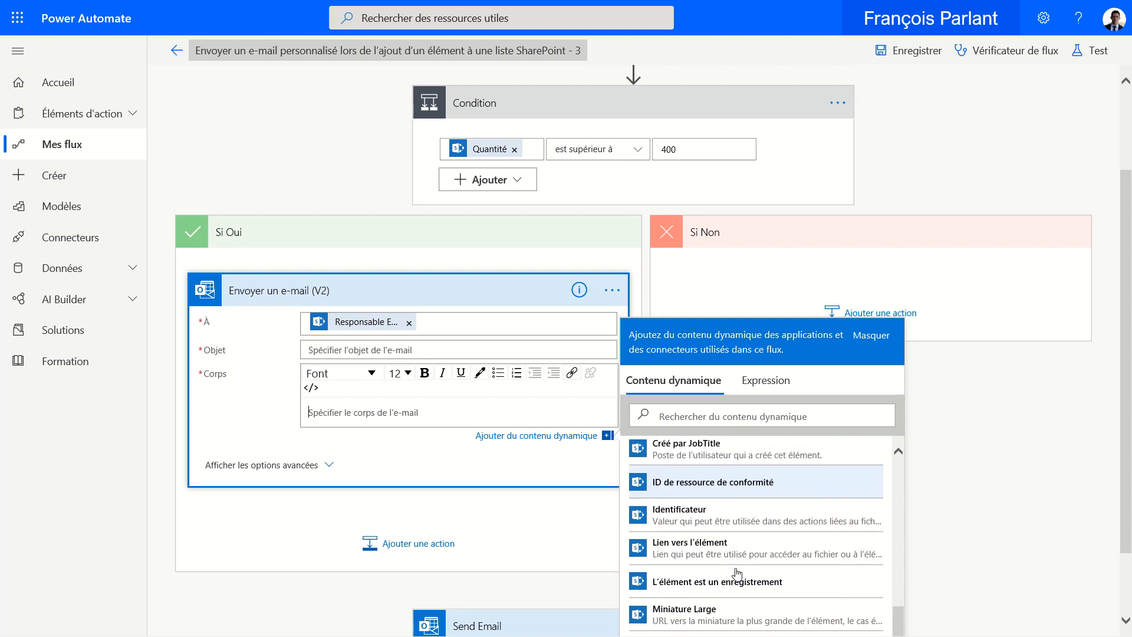
scroll(737, 573, down, 3)
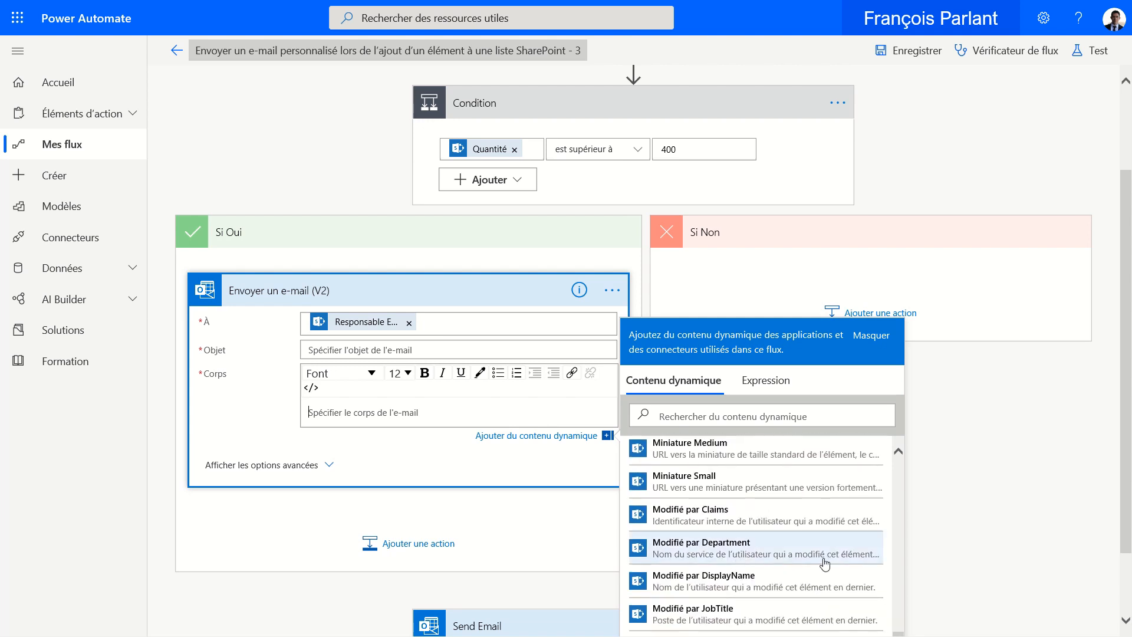
scroll(871, 562, down, 3)
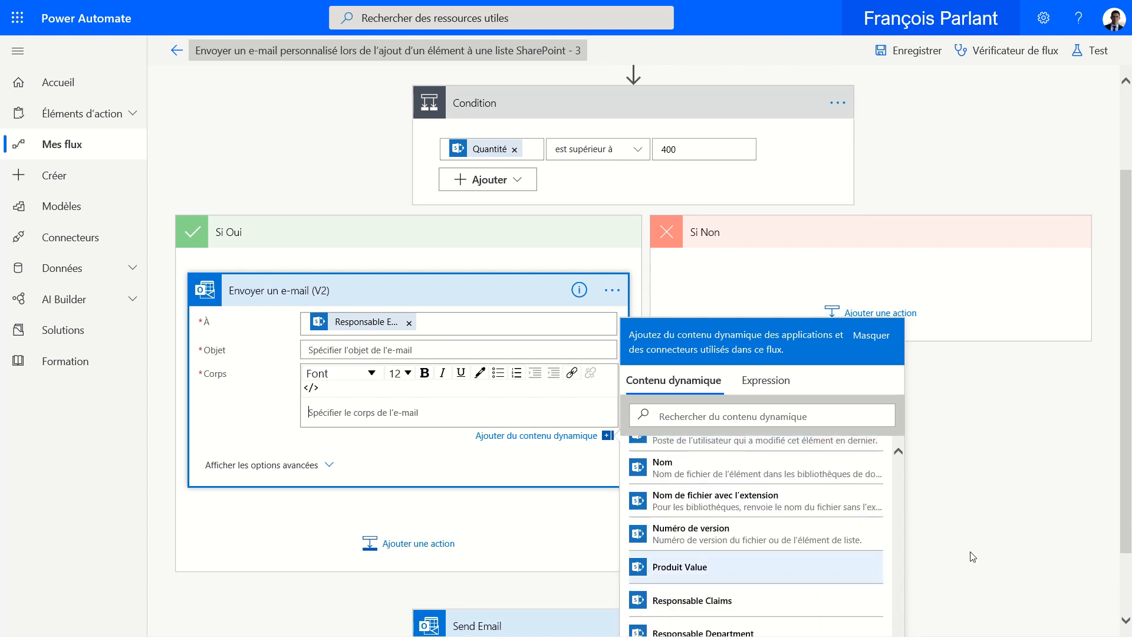
scroll(960, 550, down, 3)
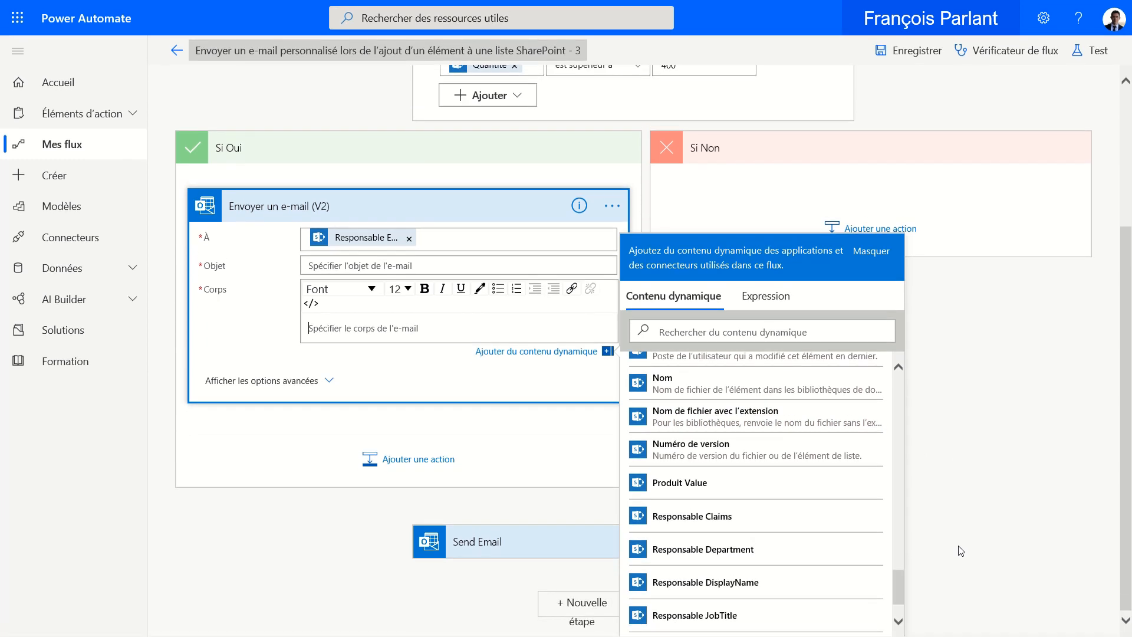
click(680, 483)
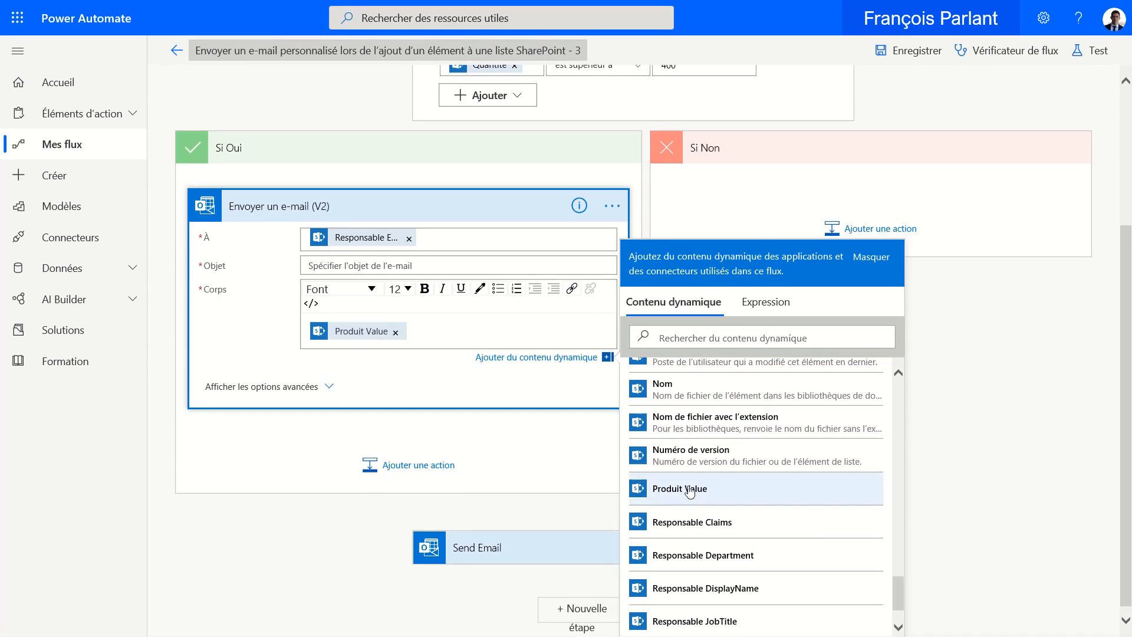
scroll(752, 536, down, 2)
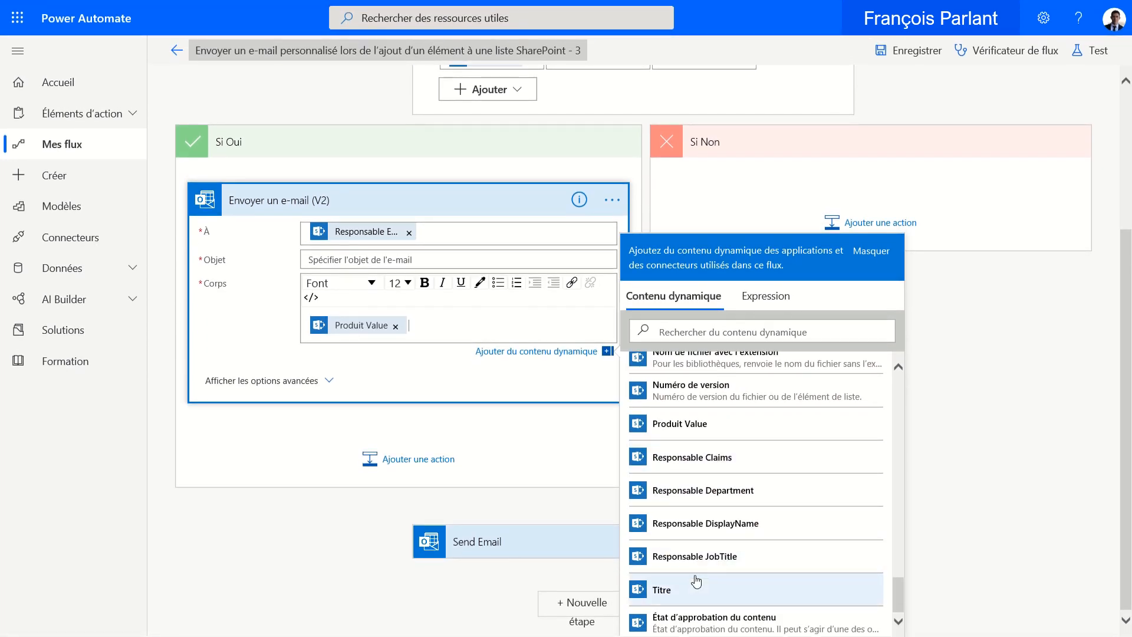
click(680, 589)
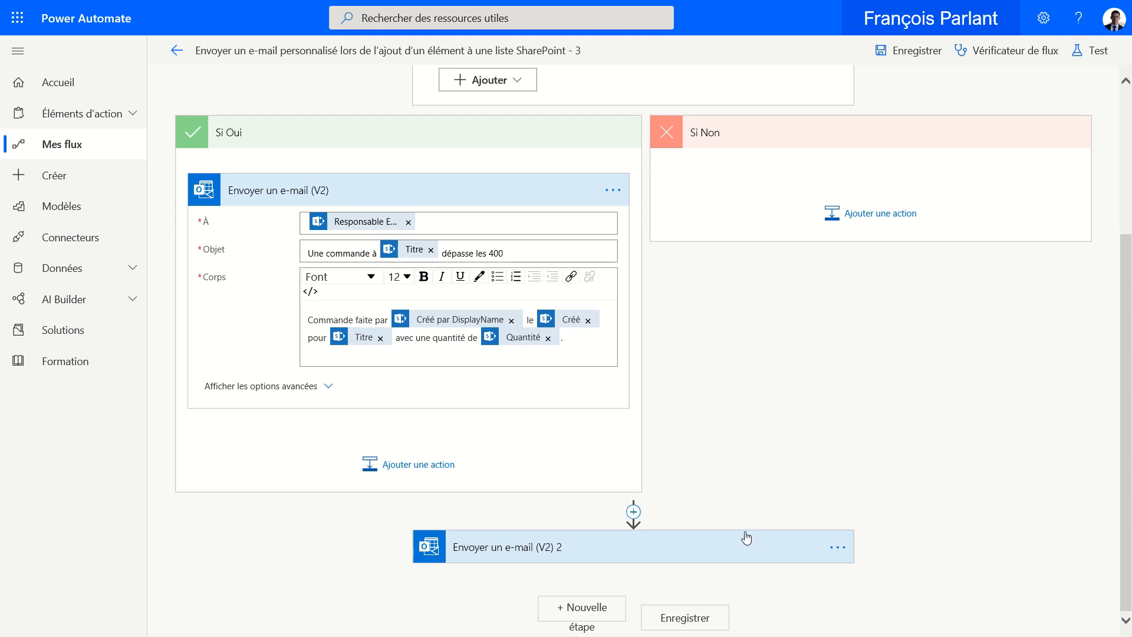
Step: Delete the "Envoyer un e-mail (V2) 2" action that follows the condition
click(837, 548)
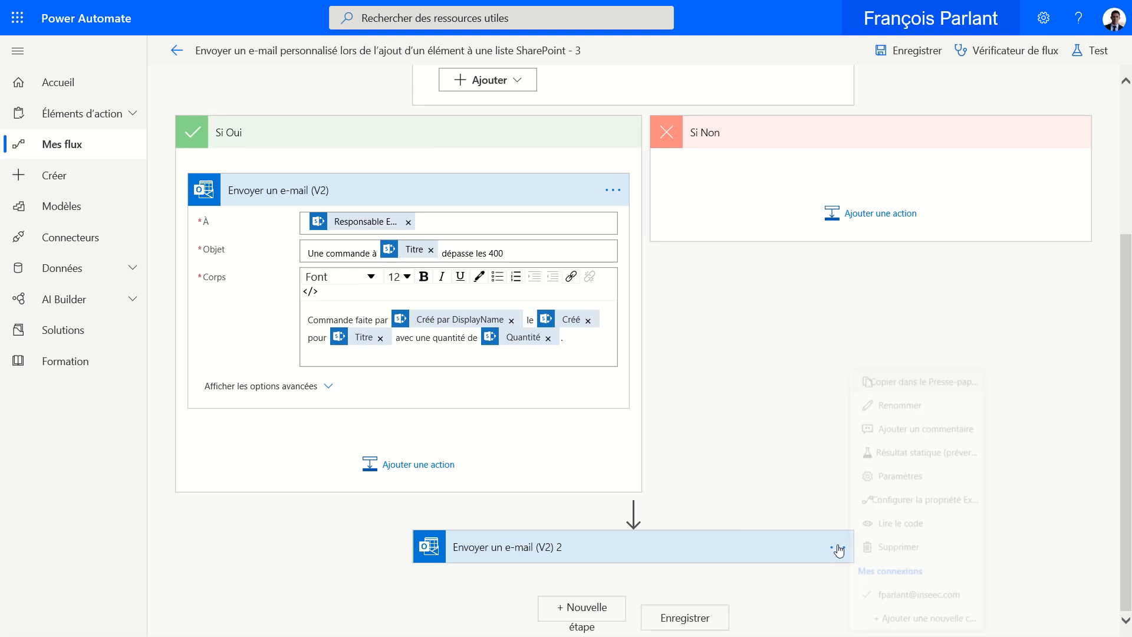
click(931, 545)
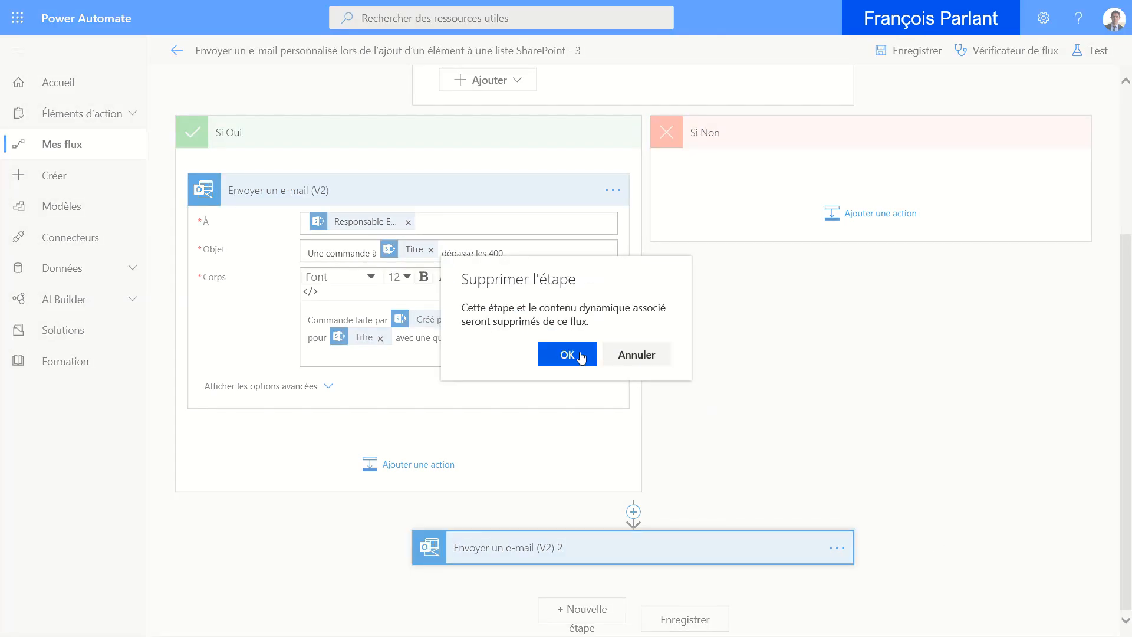
click(581, 357)
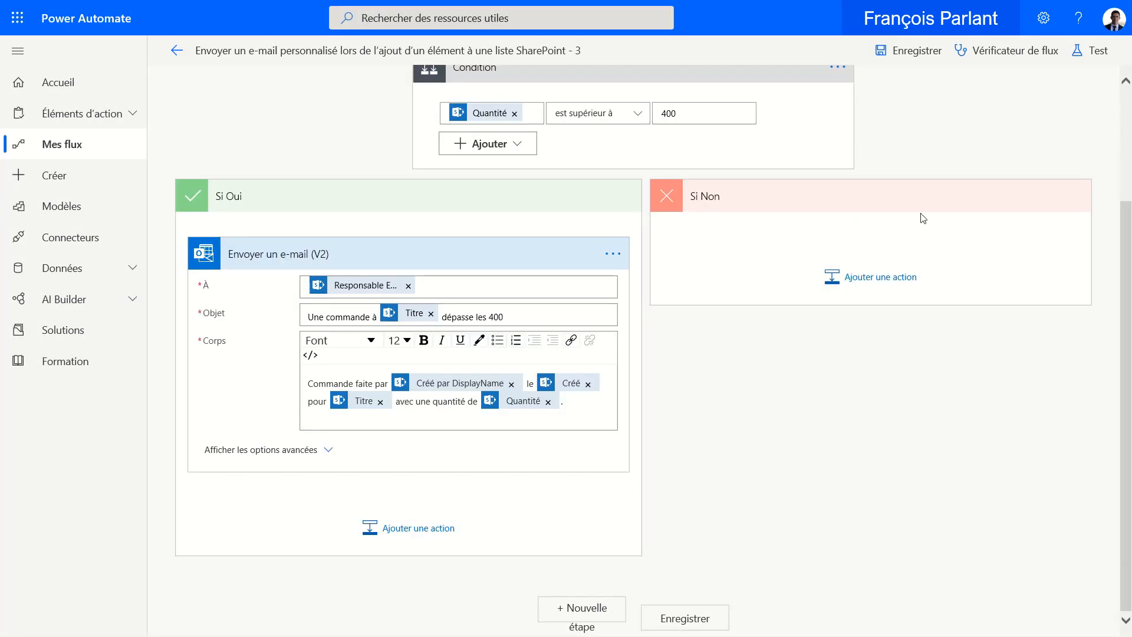
Step: Start a test of the flow with the option "J'effectuerai l'action de déclenchement"
click(1085, 59)
click(1004, 92)
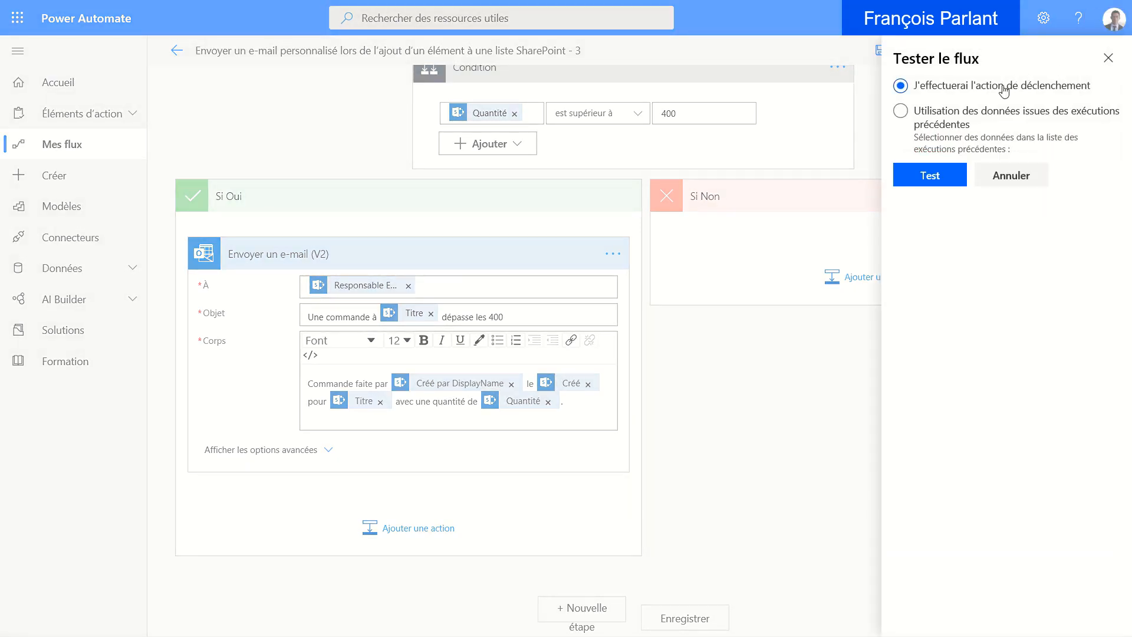
click(930, 175)
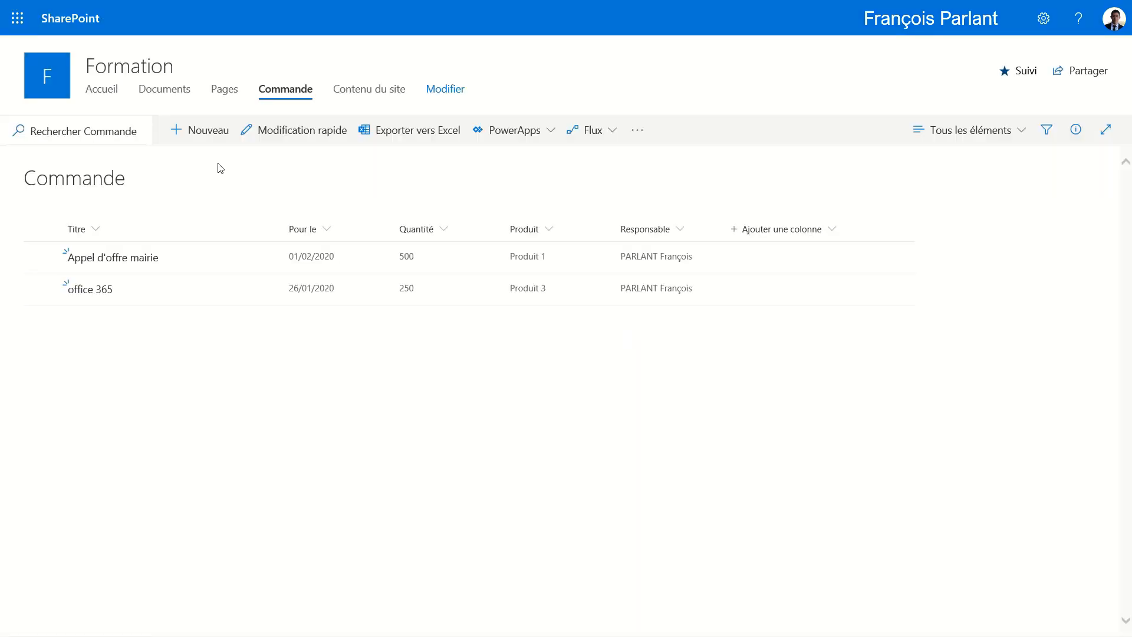
Step: In the SharePoint Commande list, save a new item "Test du flux" for 01/02/2020, quantity 600, Produit 1, with the responsible person assigned
click(203, 135)
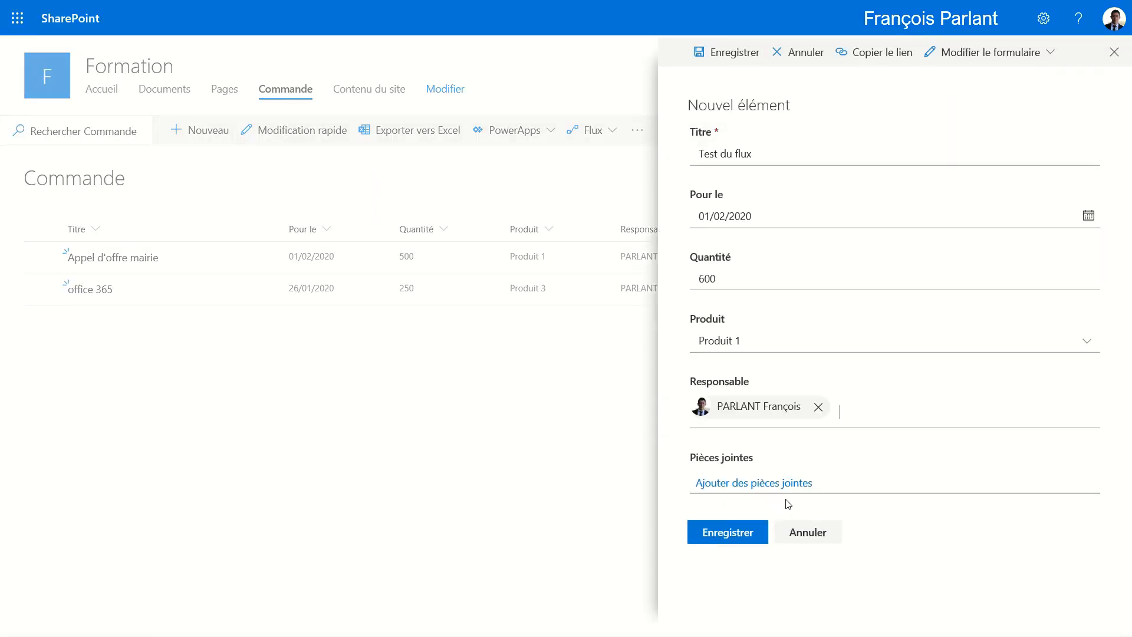
click(727, 533)
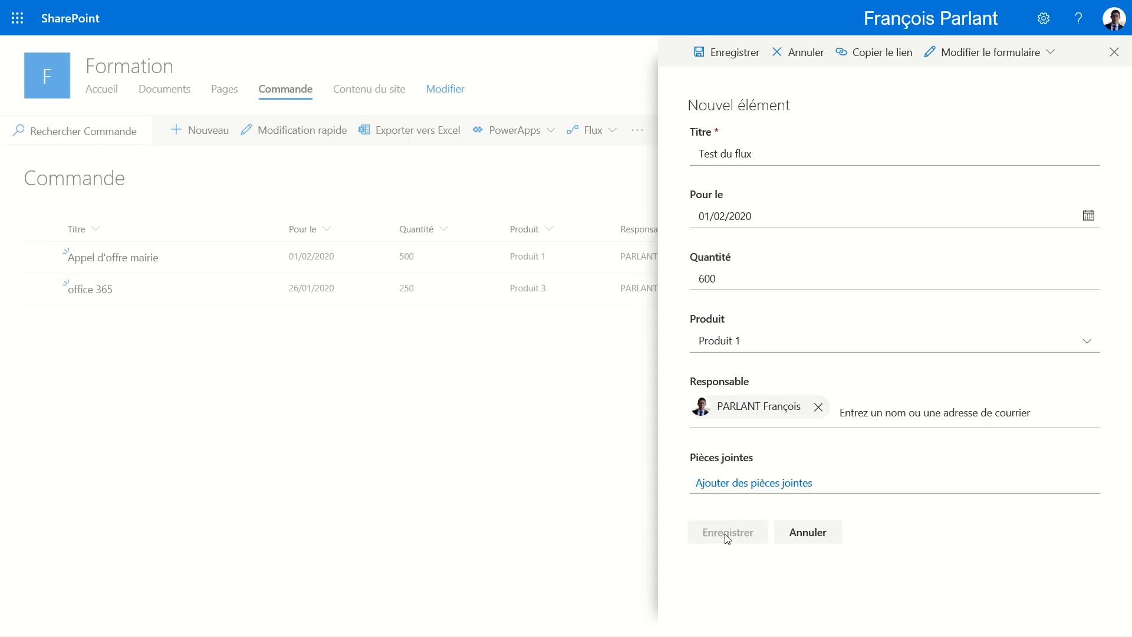